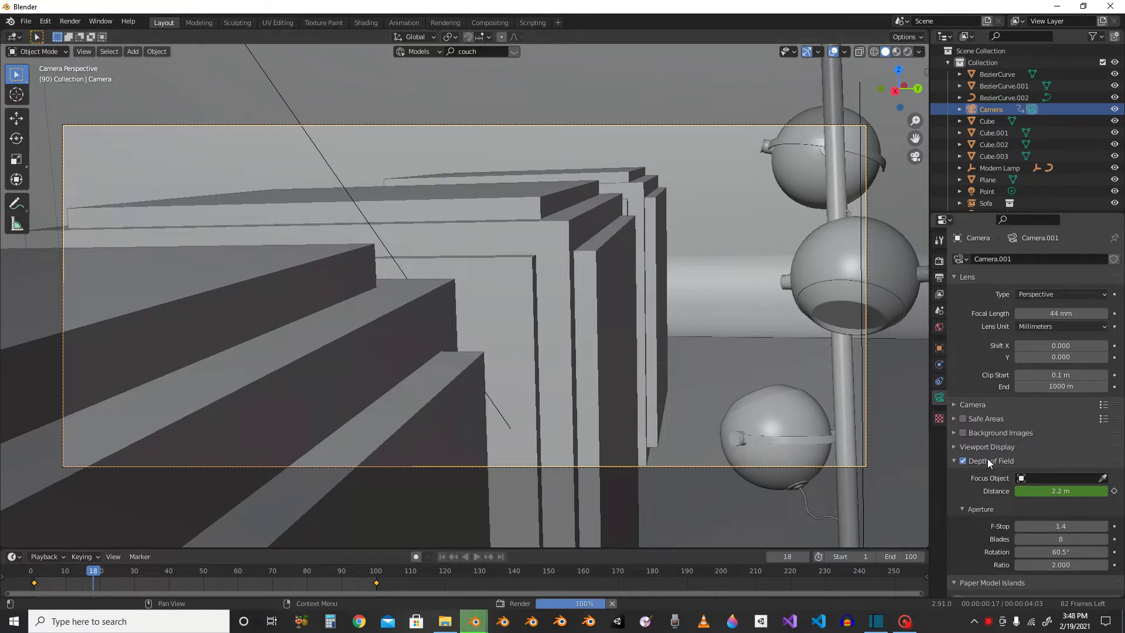
scroll(1051, 498, "down", 2)
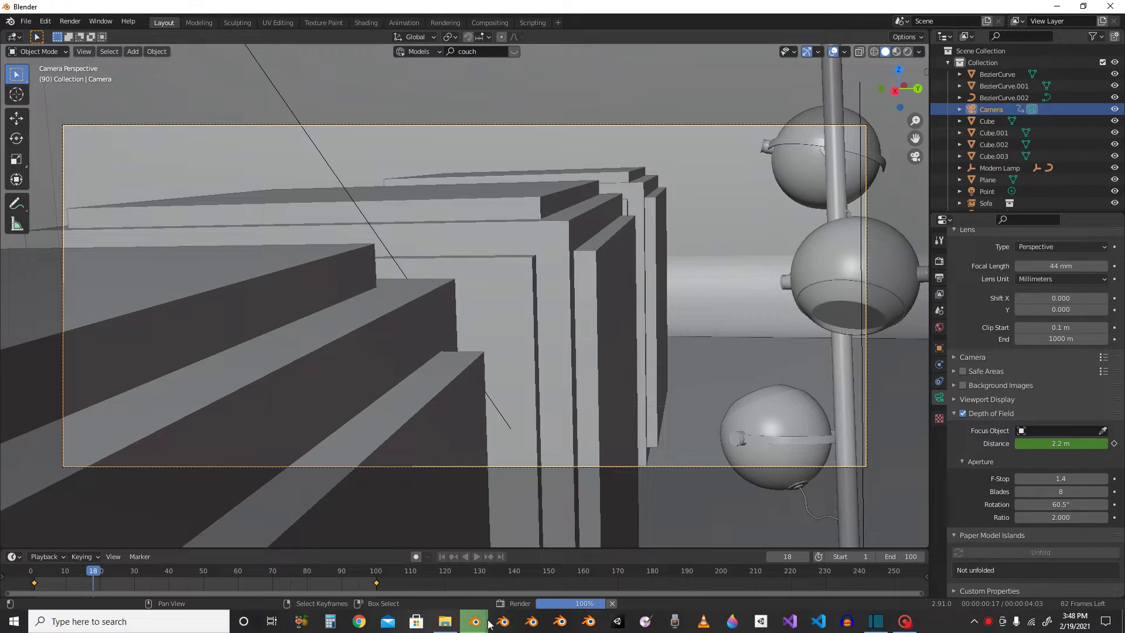
mouse_move(489, 624)
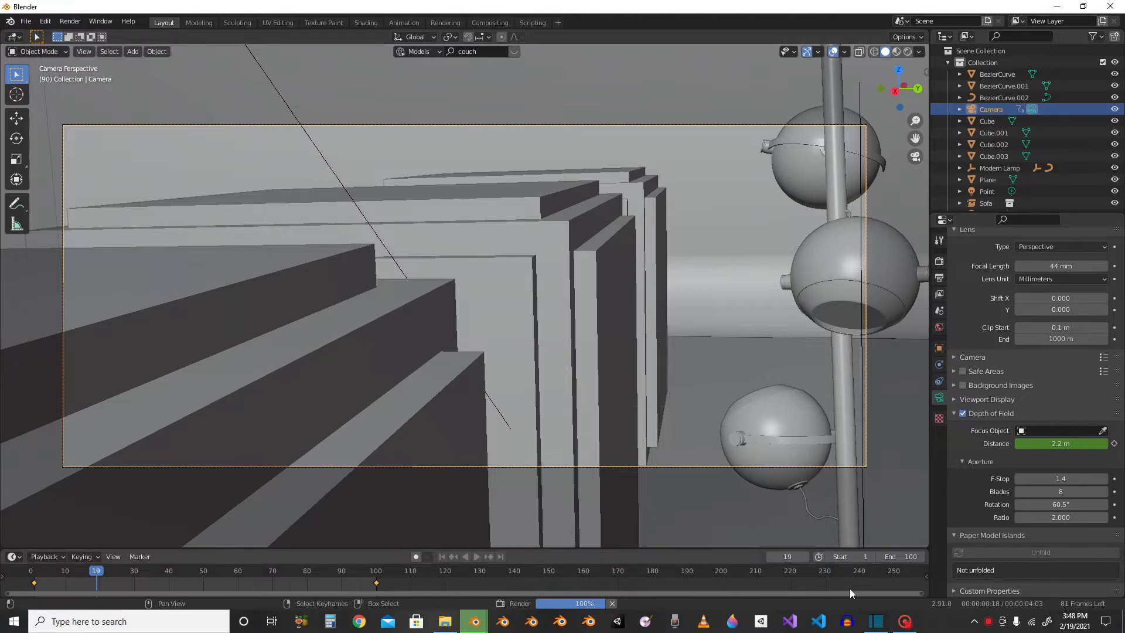
left_click(902, 625)
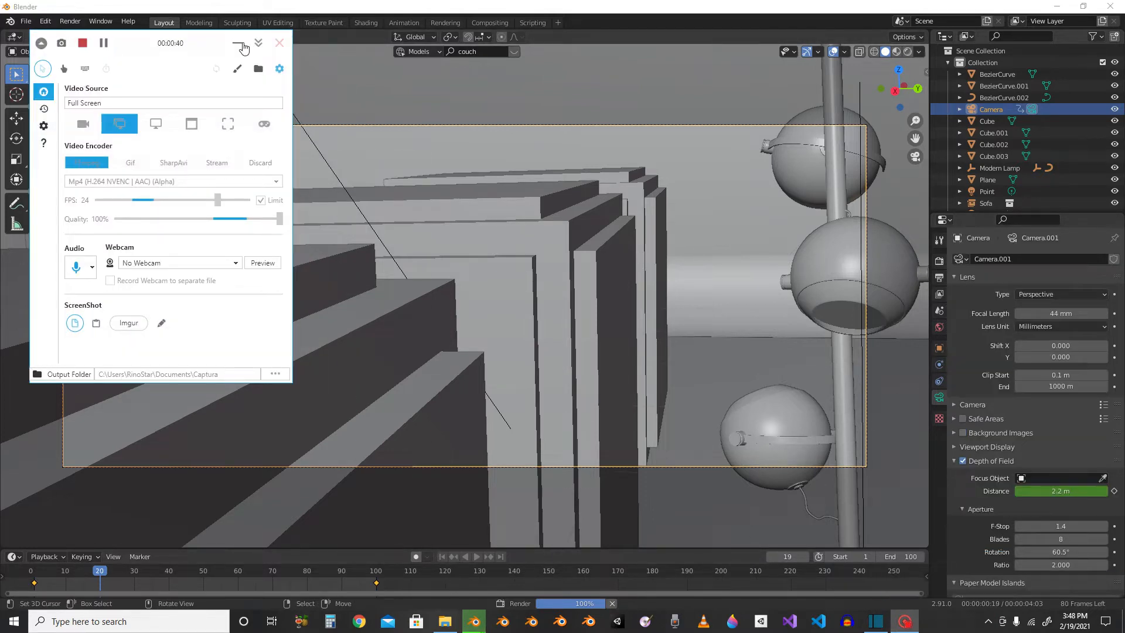
left_click(238, 46)
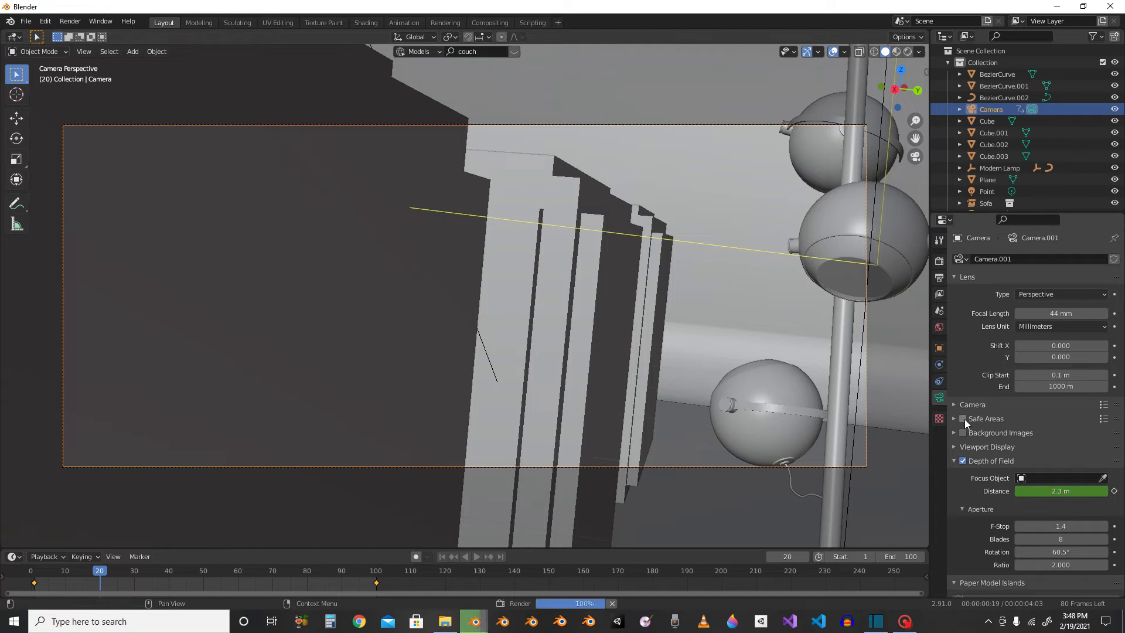
Step: Enable Safe Areas for the camera and expand their margin settings
left_click(963, 419)
left_click(984, 418)
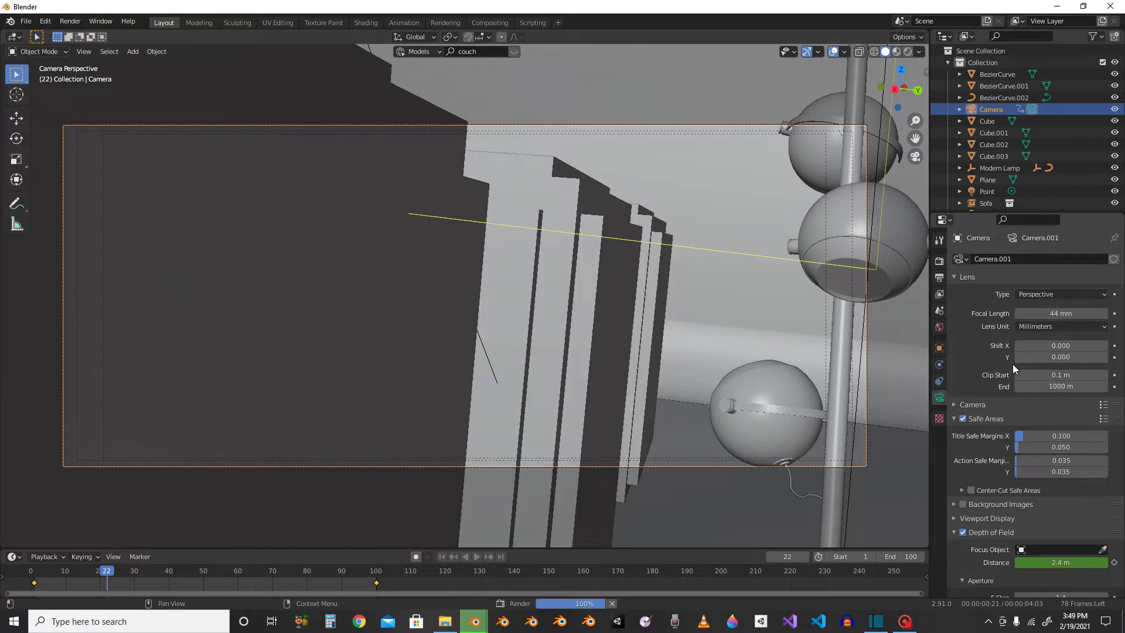
Step: Look through the camera's lens type options and its object-level properties
left_click(1060, 293)
left_click(1028, 293)
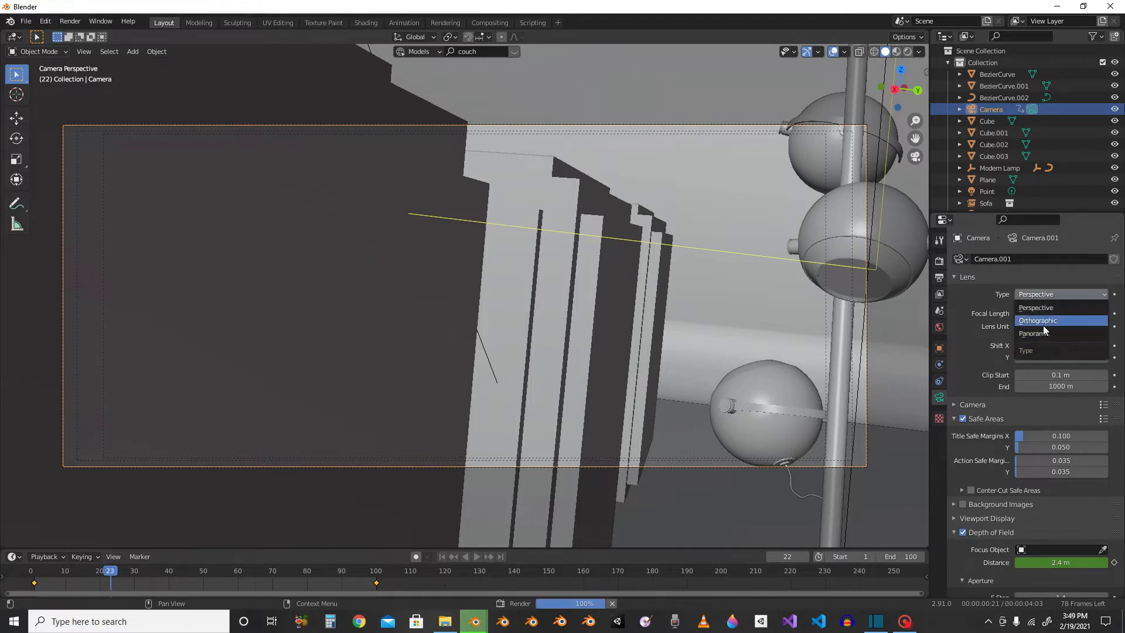
left_click(1039, 293)
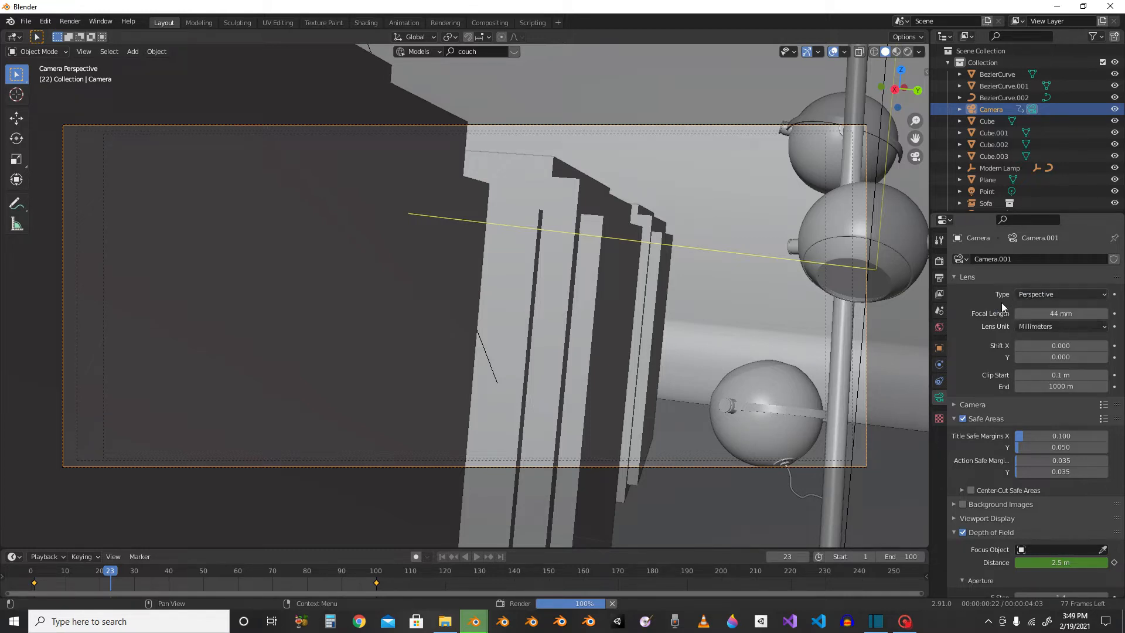
left_click(940, 381)
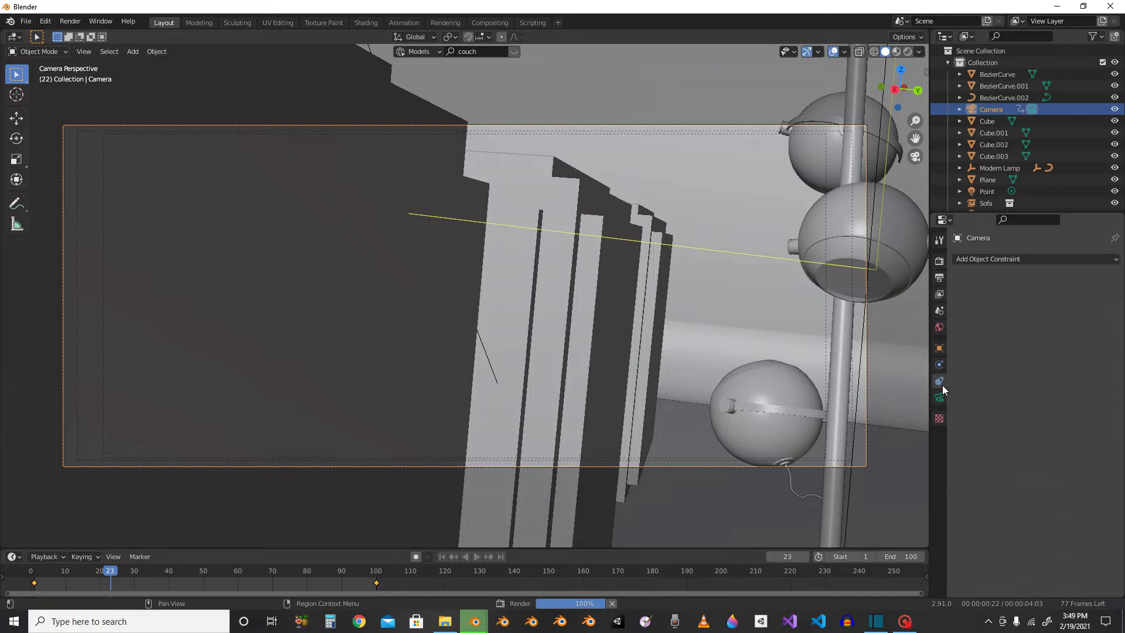
left_click(939, 348)
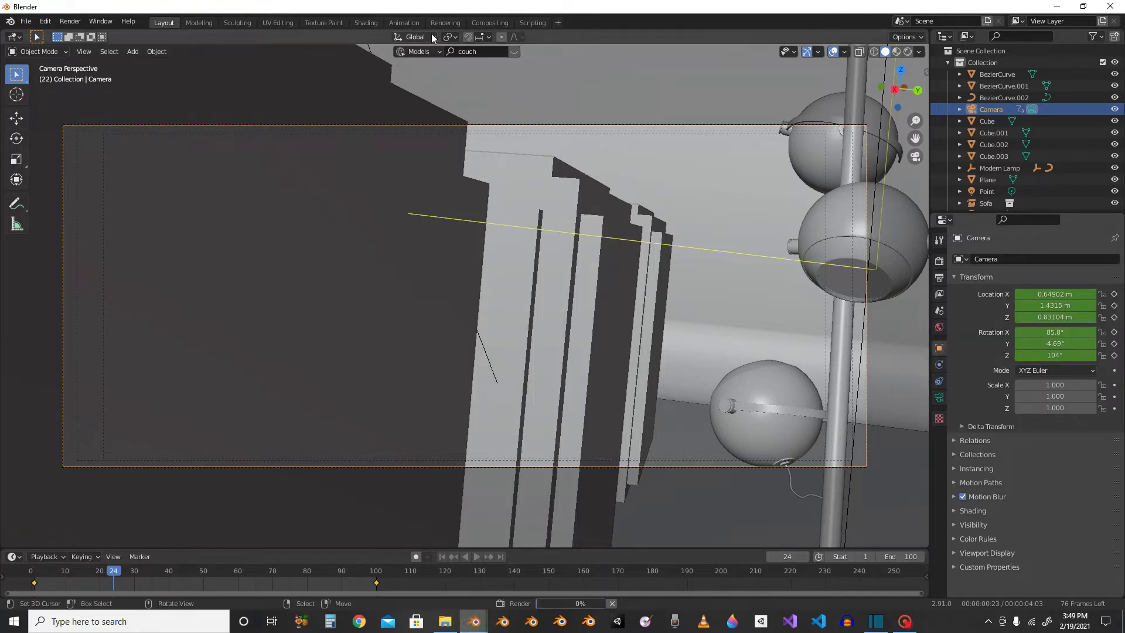
Step: Open the Compositing workspace and examine the node chain from Render Layers through Lens Distortion and Displace to the output nodes
left_click(491, 22)
scroll(529, 281, "down", 2)
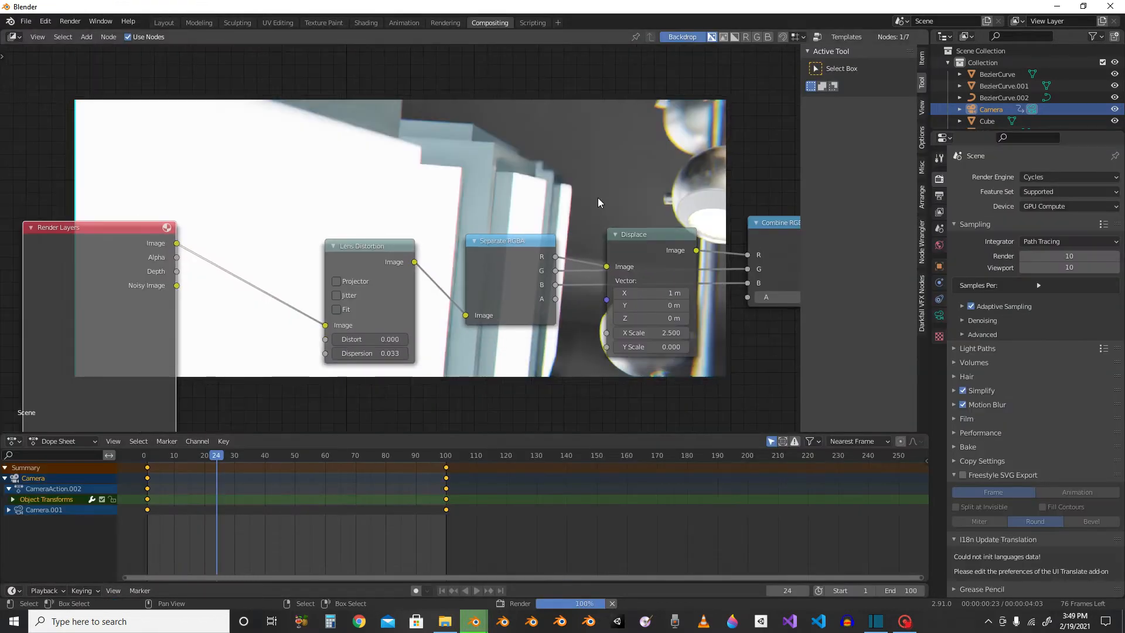
middle_click_drag(598, 198, 662, 153)
middle_click_drag(600, 277, 721, 178)
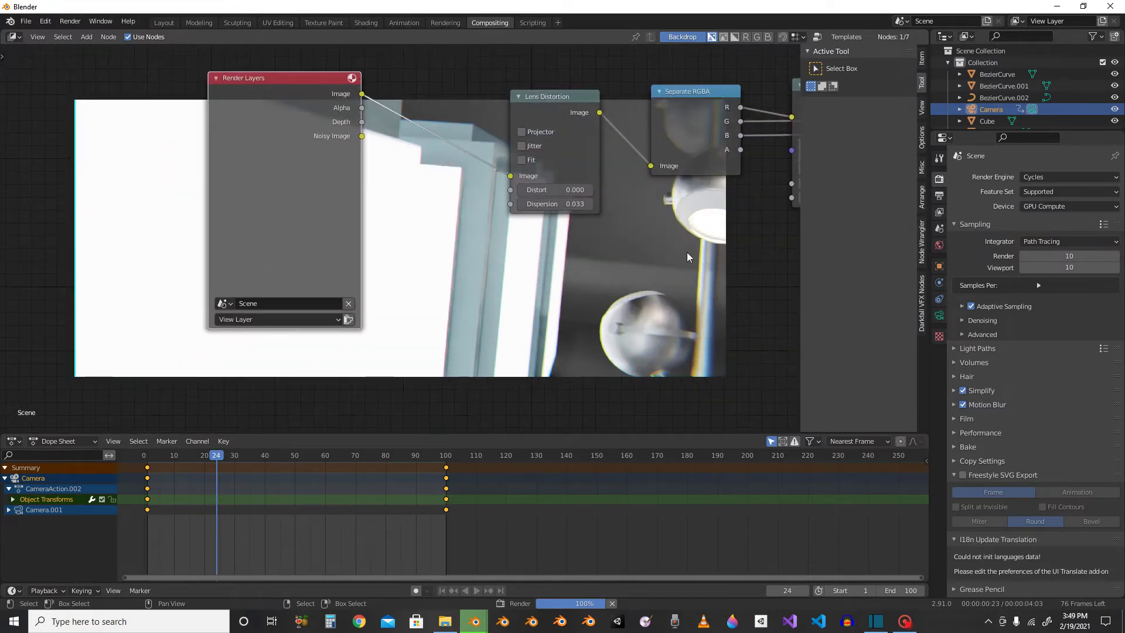
middle_click_drag(587, 276, 331, 287)
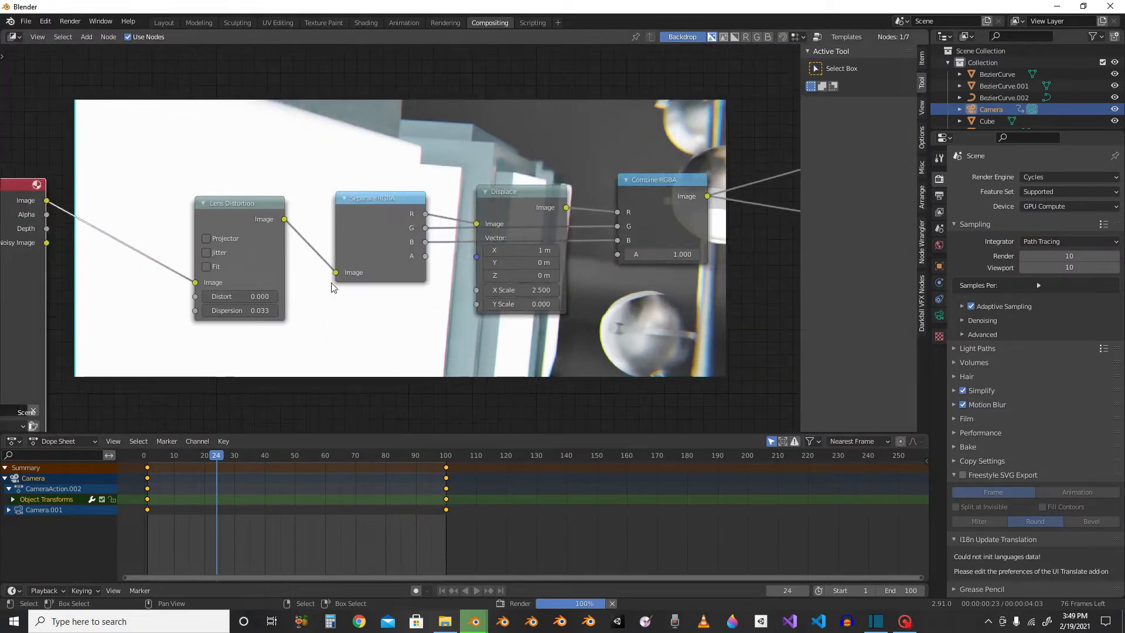
scroll(574, 267, "down", 5)
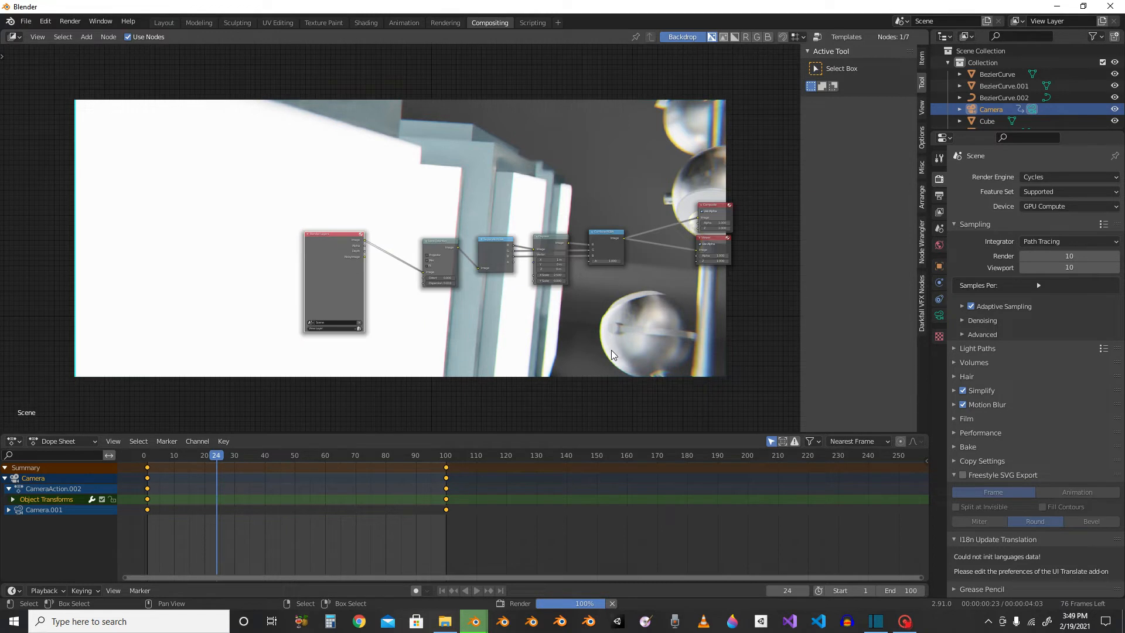
scroll(612, 355, "up", 3)
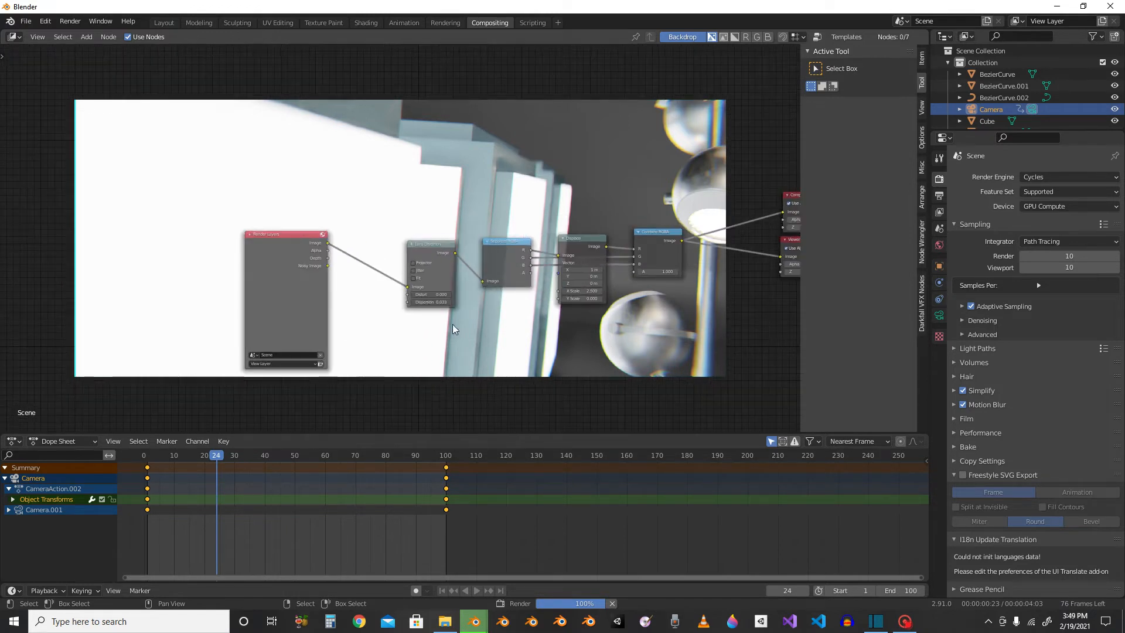
scroll(387, 223, "up", 2)
middle_click_drag(414, 258, 259, 413)
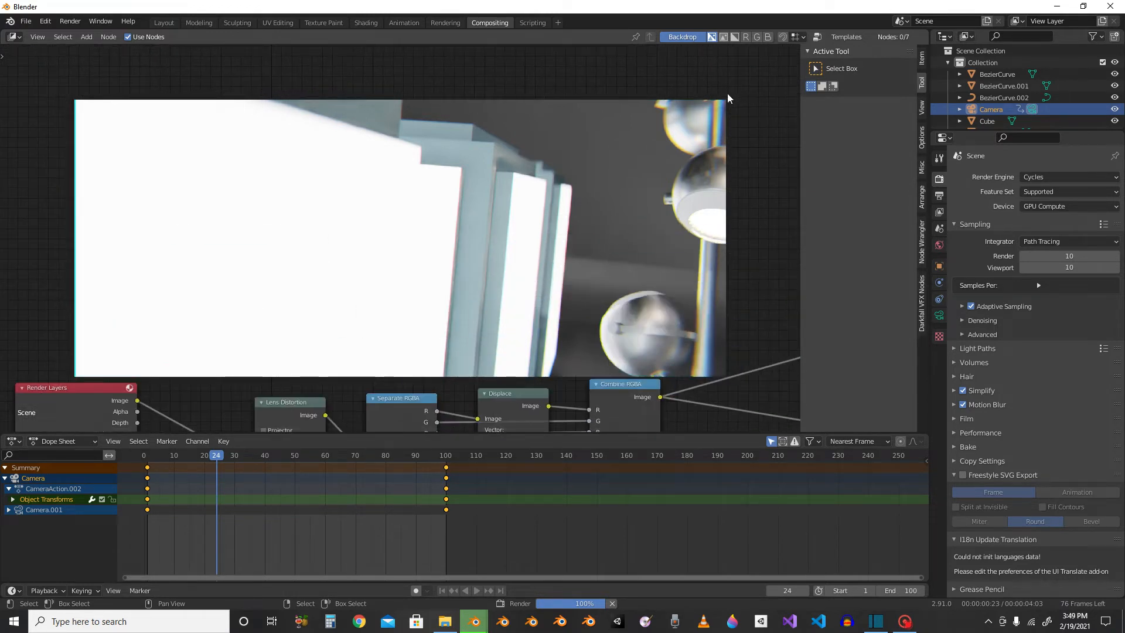
middle_click_drag(710, 318, 670, 112)
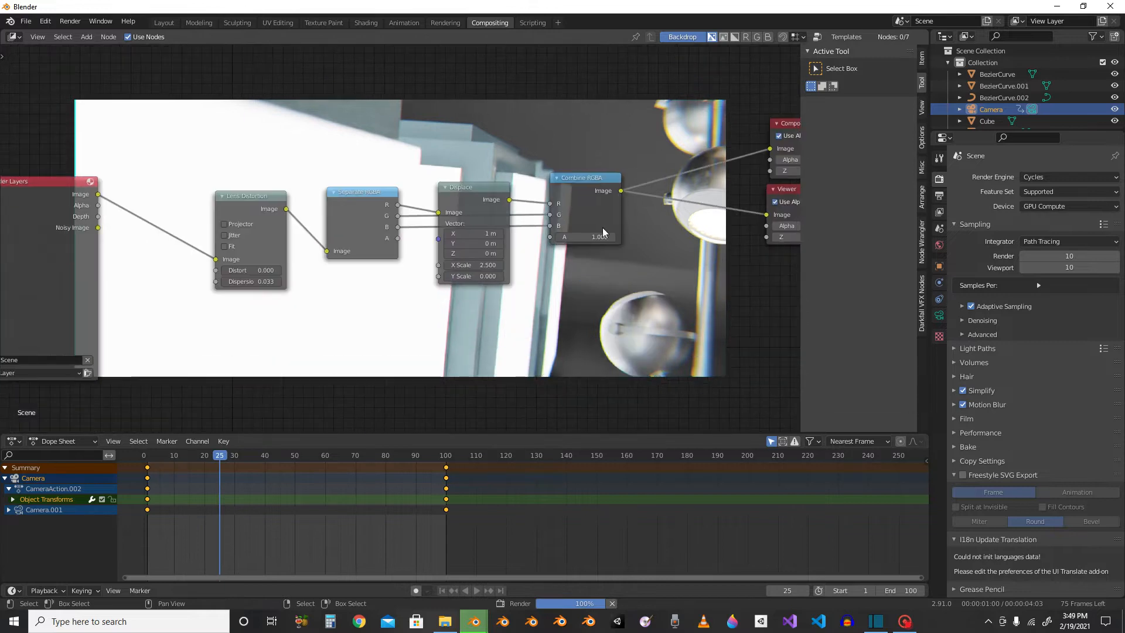
middle_click_drag(518, 284, 676, 280)
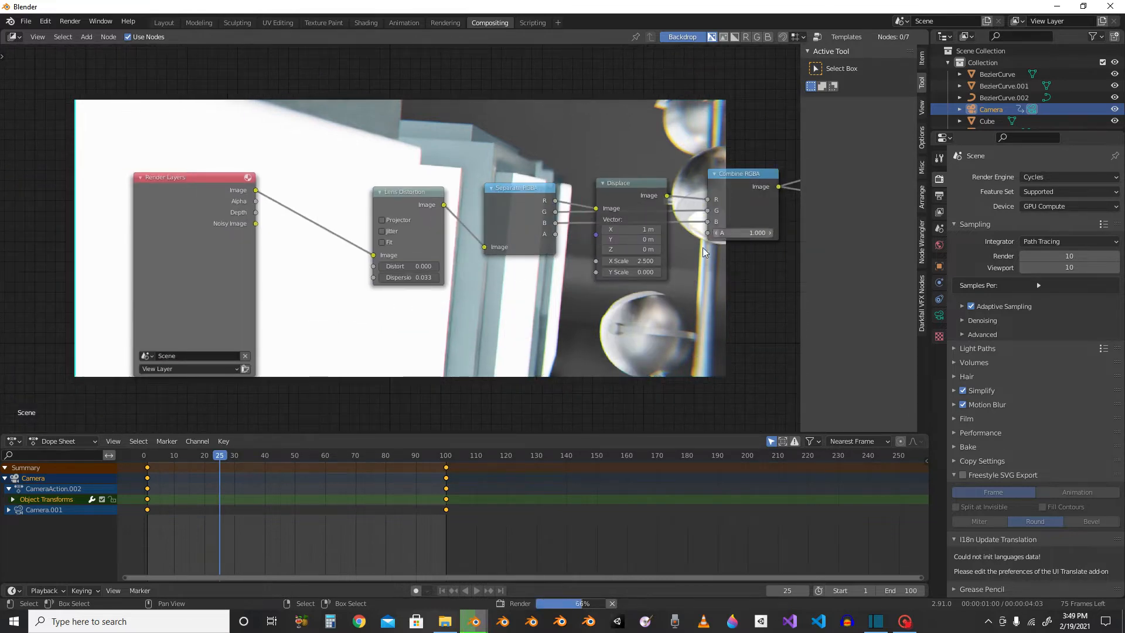
middle_click_drag(556, 216, 491, 284)
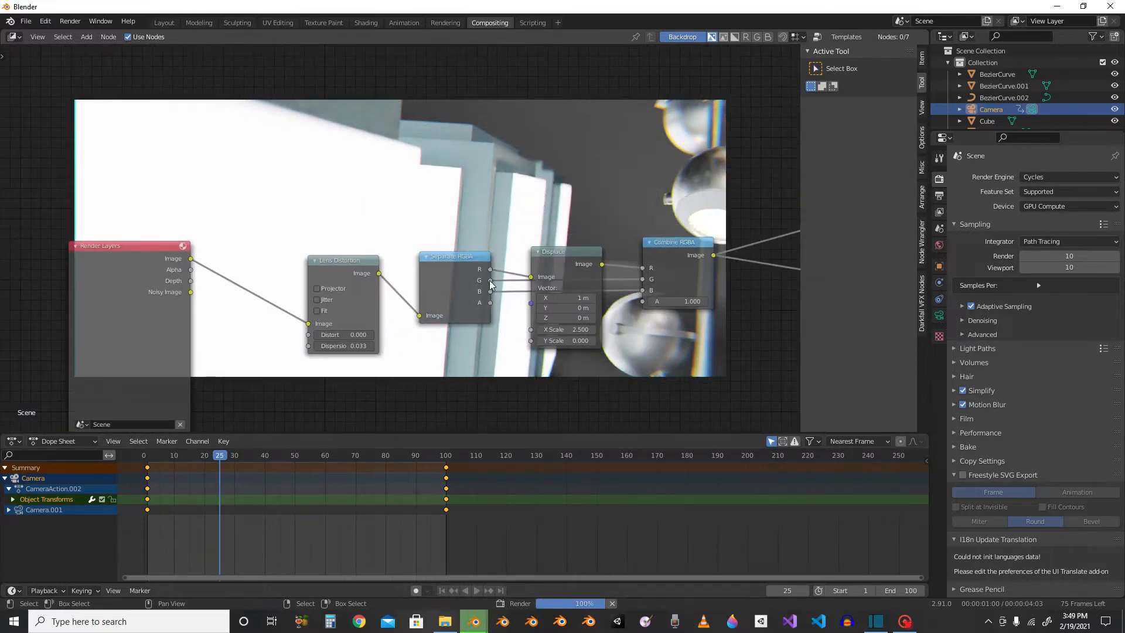
Step: Select the Lens Distortion node and examine its settings and the colour fringing in the backdrop image
left_click(344, 264)
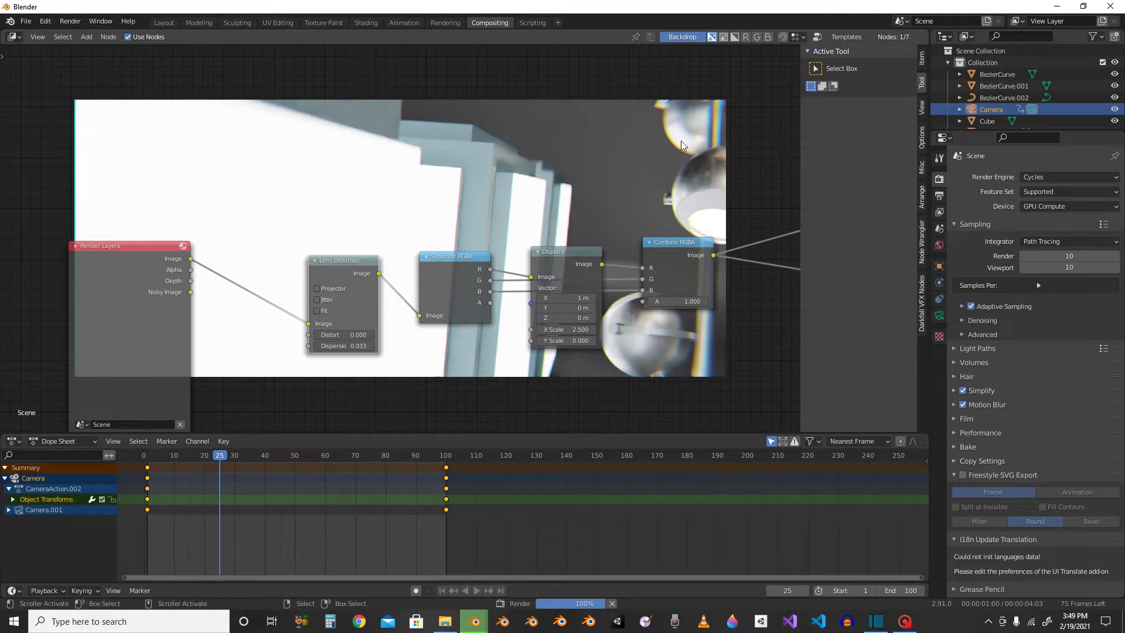
scroll(492, 207, "up", 5)
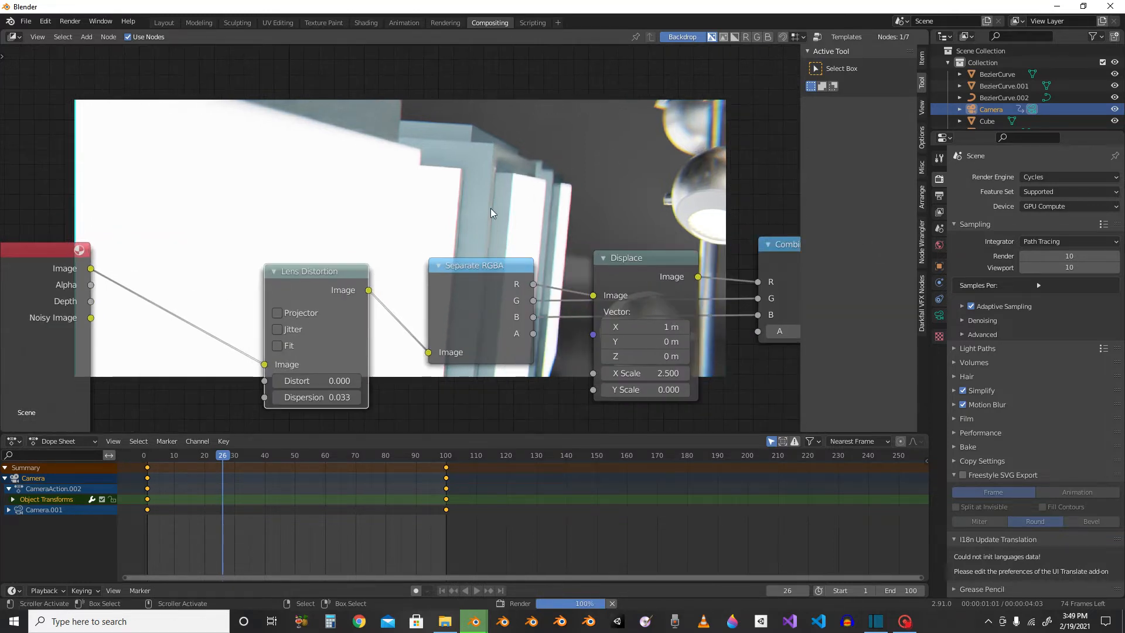
middle_click_drag(473, 211, 245, 178)
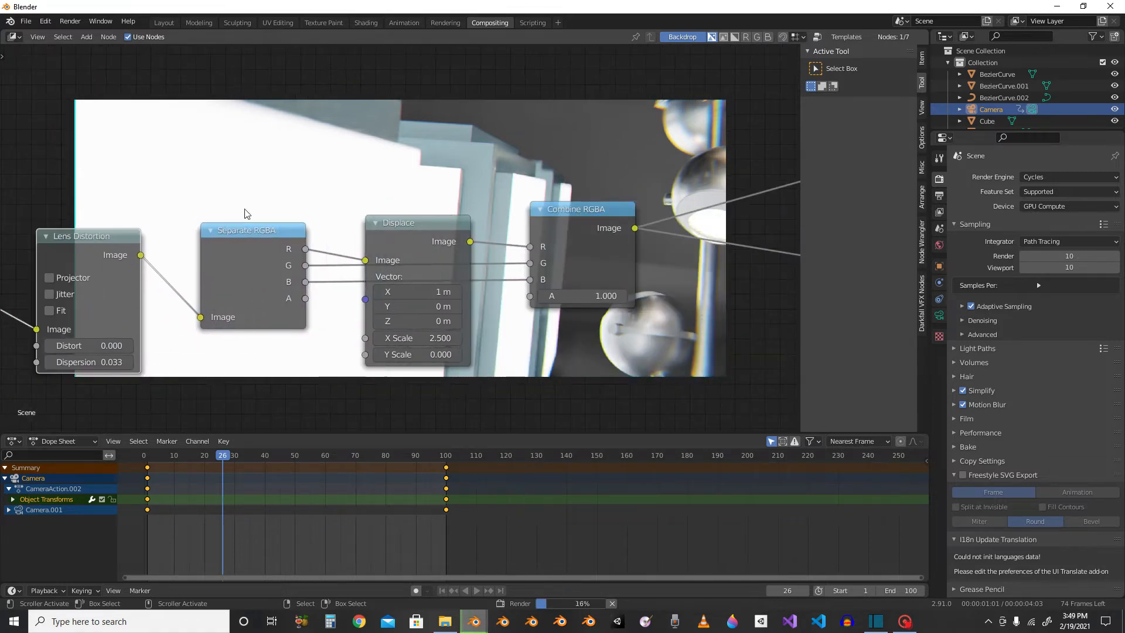
middle_click_drag(507, 193, 582, 333)
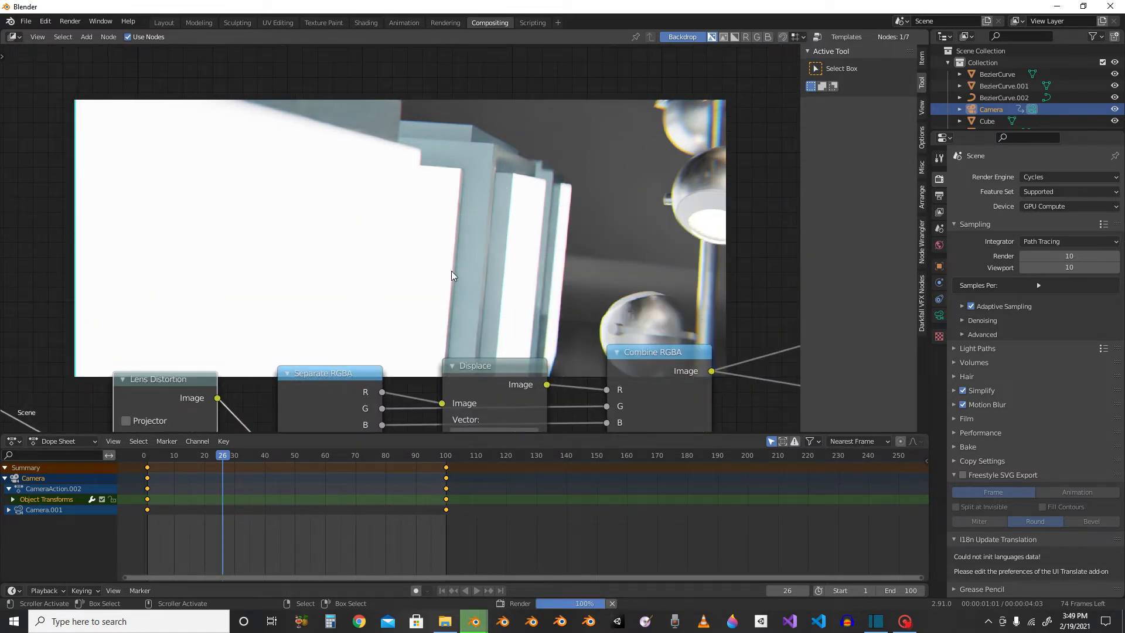
left_click(459, 237)
middle_click_drag(475, 303, 583, 327)
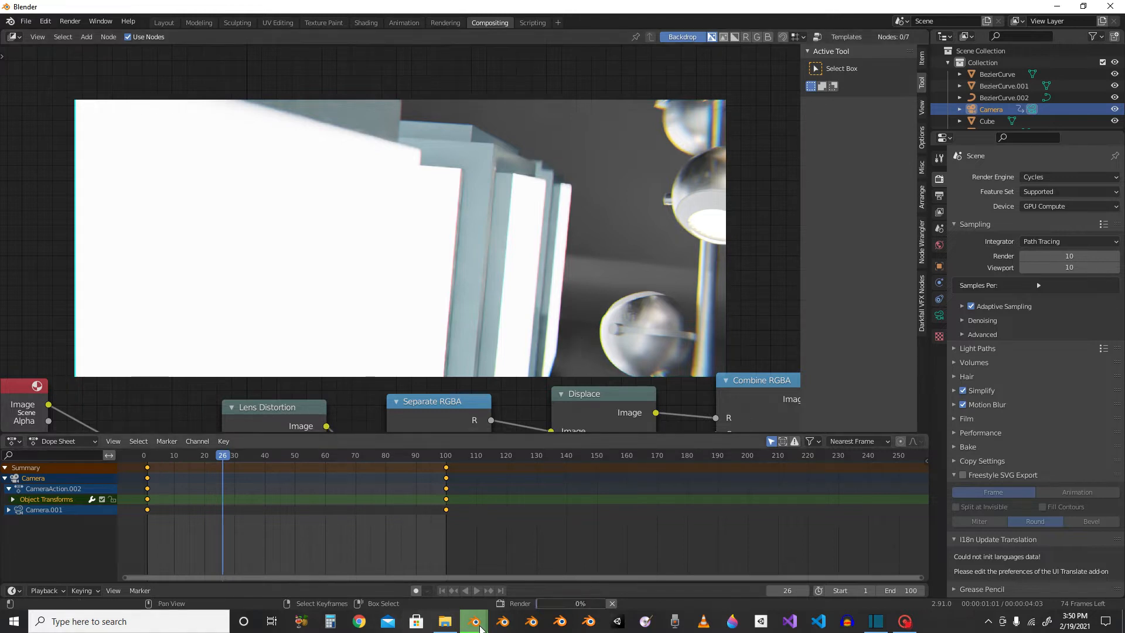
mouse_move(475, 622)
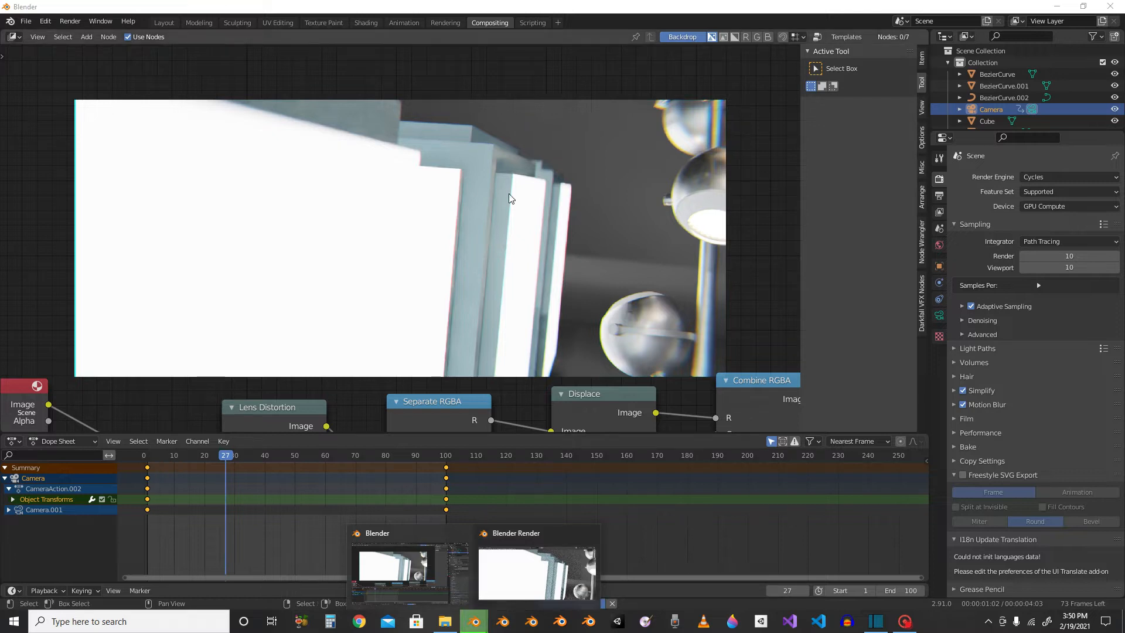
Step: Move the Displace node up, clear of the links between Separate RGBA and Combine RGBA
middle_click_drag(497, 289, 446, 105)
middle_click_drag(697, 197, 390, 236)
middle_click_drag(457, 203, 570, 180)
left_click_drag(405, 208, 438, 61)
middle_click_drag(500, 99, 580, 186)
left_click_drag(495, 135, 474, 139)
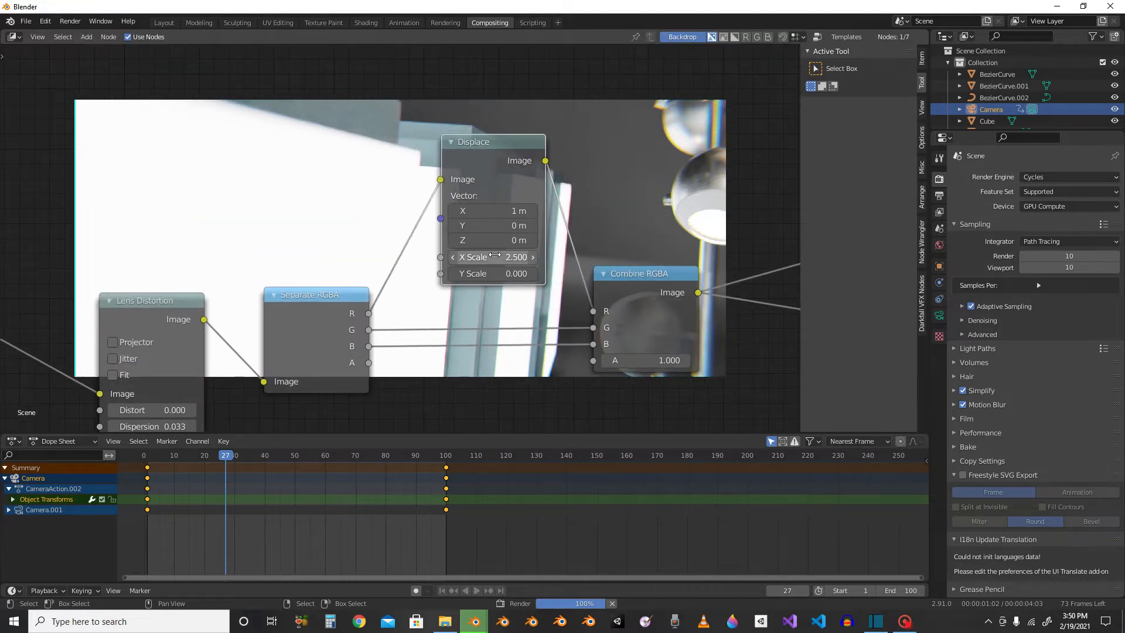
Step: Look over the rearranged compositing node tree, from Render Layers to the outputs
middle_click_drag(470, 232, 356, 219)
middle_click_drag(633, 170, 469, 220)
scroll(560, 229, "down", 7)
middle_click_drag(730, 182, 160, 119)
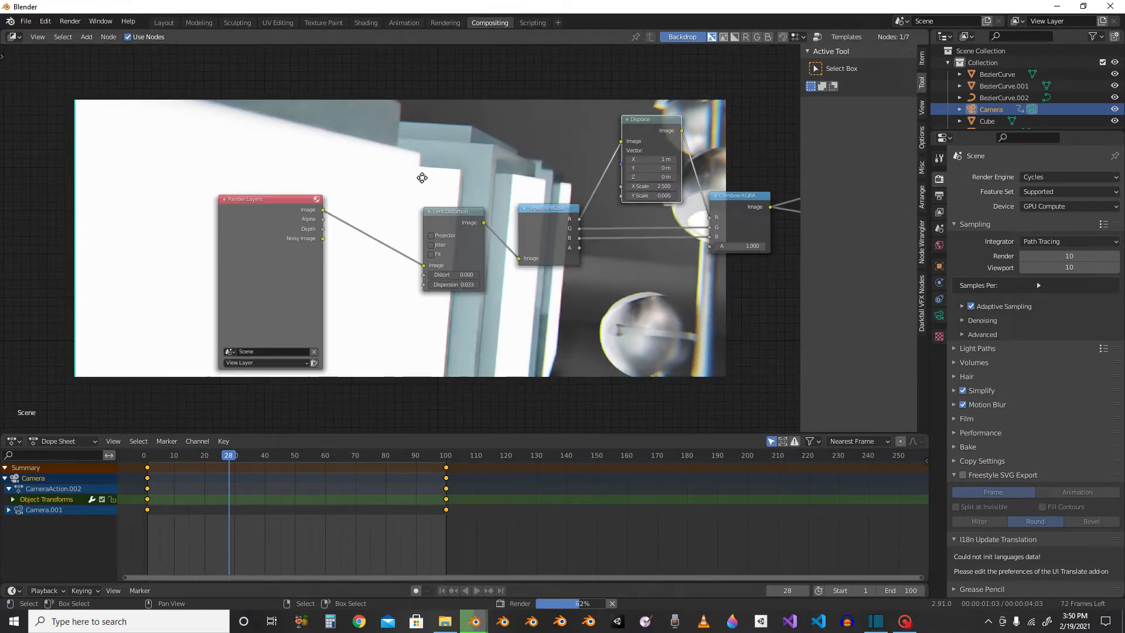
middle_click_drag(422, 176, 232, 213)
middle_click_drag(205, 135, 490, 86)
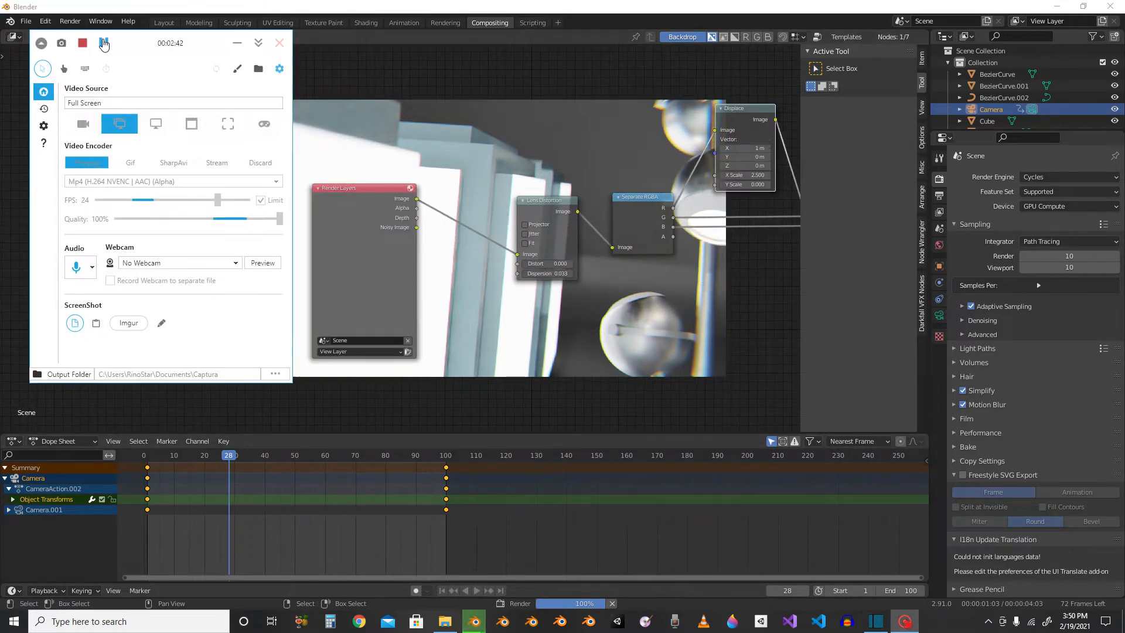
left_click(244, 44)
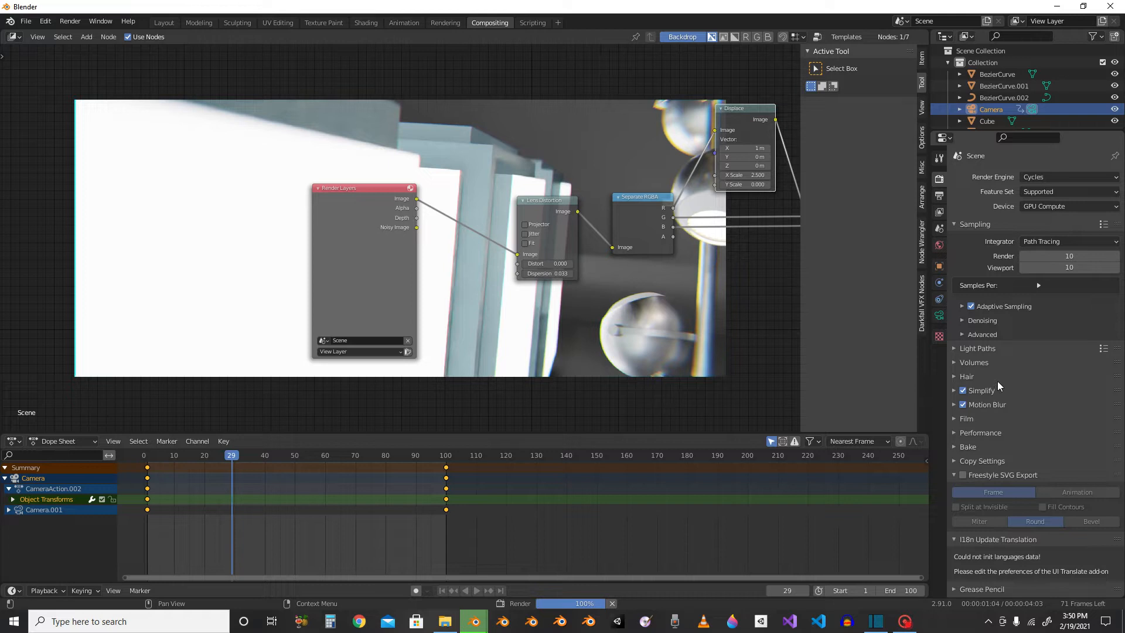
Step: Expand the scene's Simplify settings and review the viewport and render limits
left_click(982, 391)
left_click(982, 391)
left_click(982, 392)
scroll(971, 380, "down", 1)
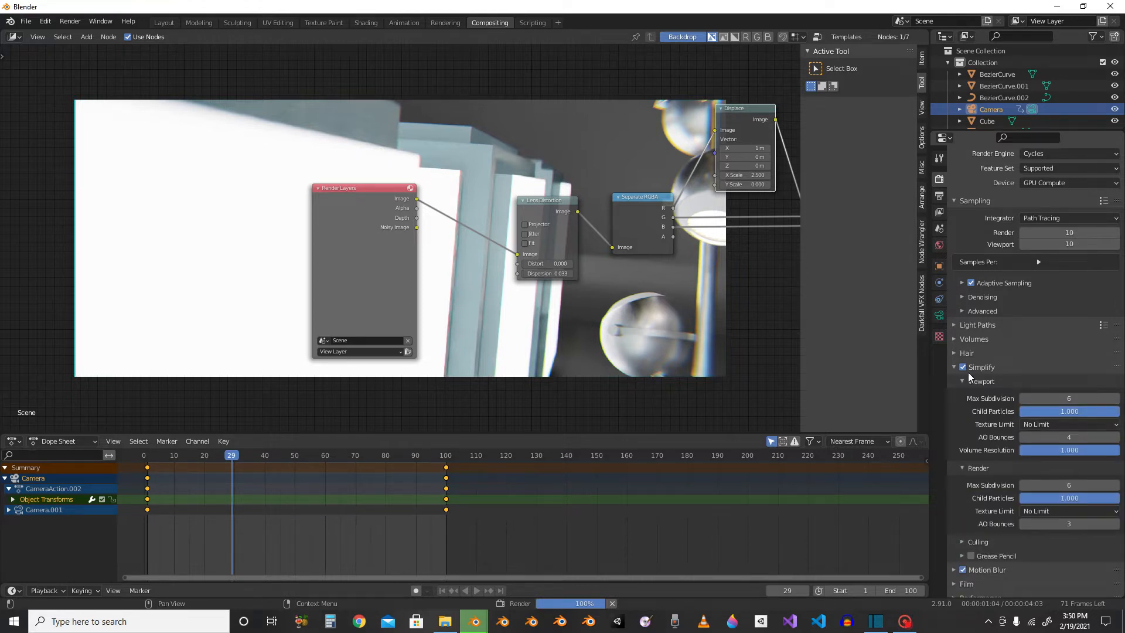
scroll(985, 430, "down", 3)
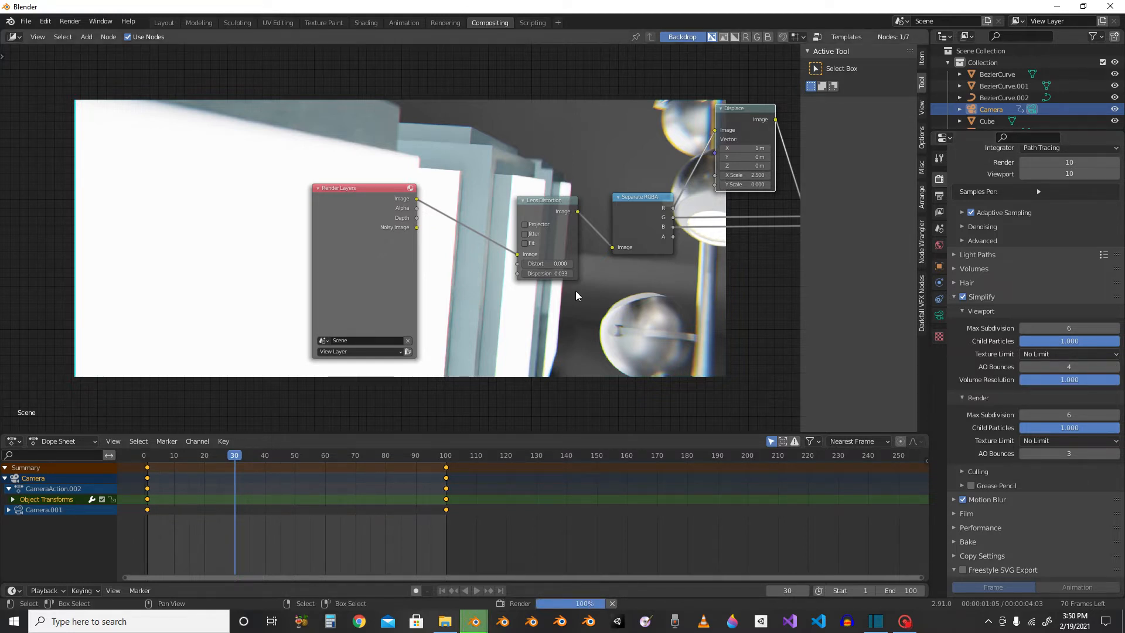
Step: Check the running animation render in its separate render window, and minimize that window
mouse_move(472, 627)
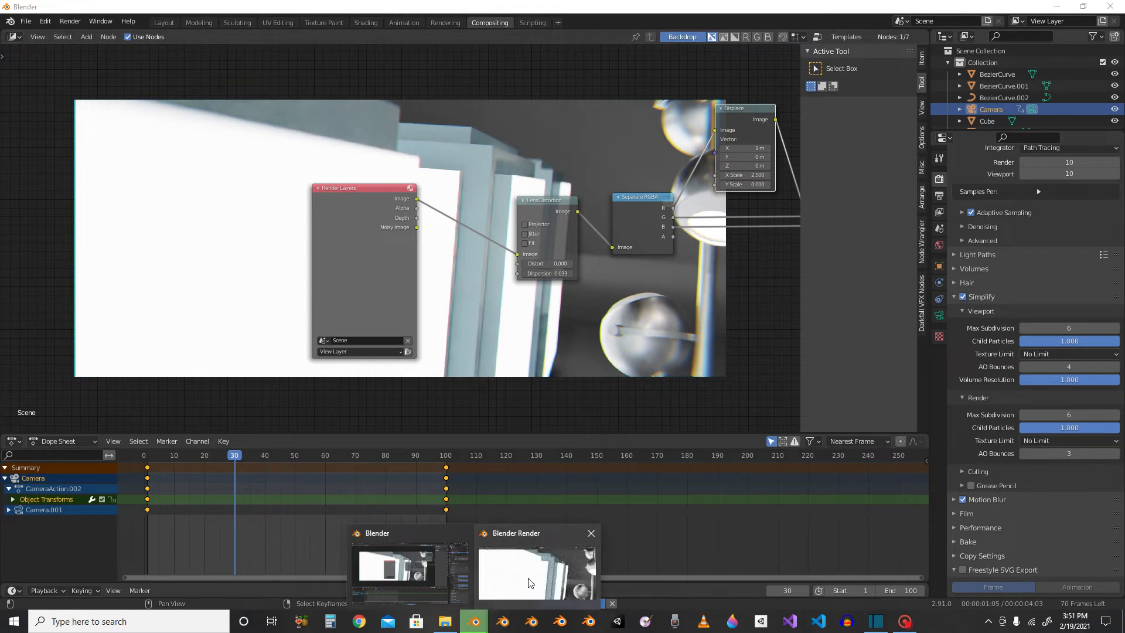
left_click(516, 567)
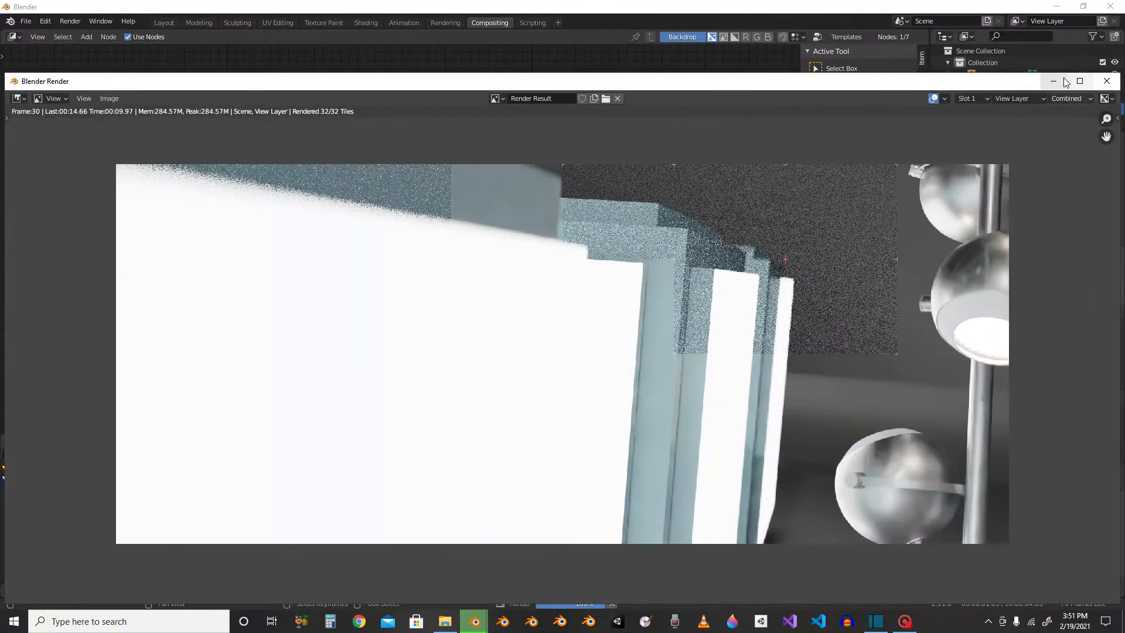
left_click(1053, 81)
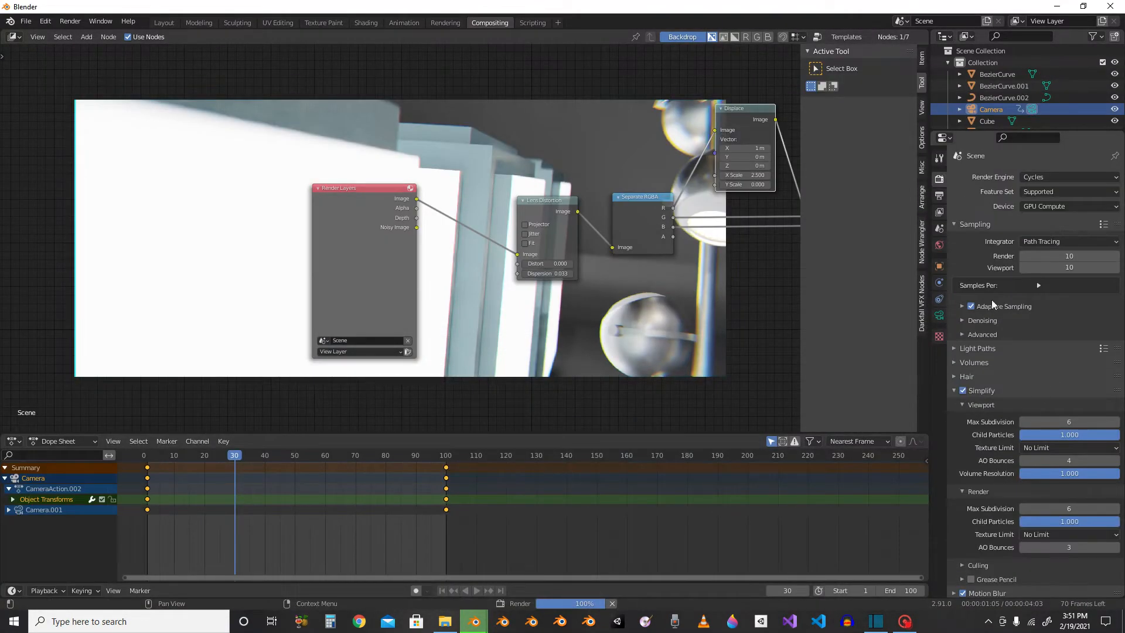
Step: Expand the Denoising settings under Sampling and check the render denoiser option
left_click(984, 323)
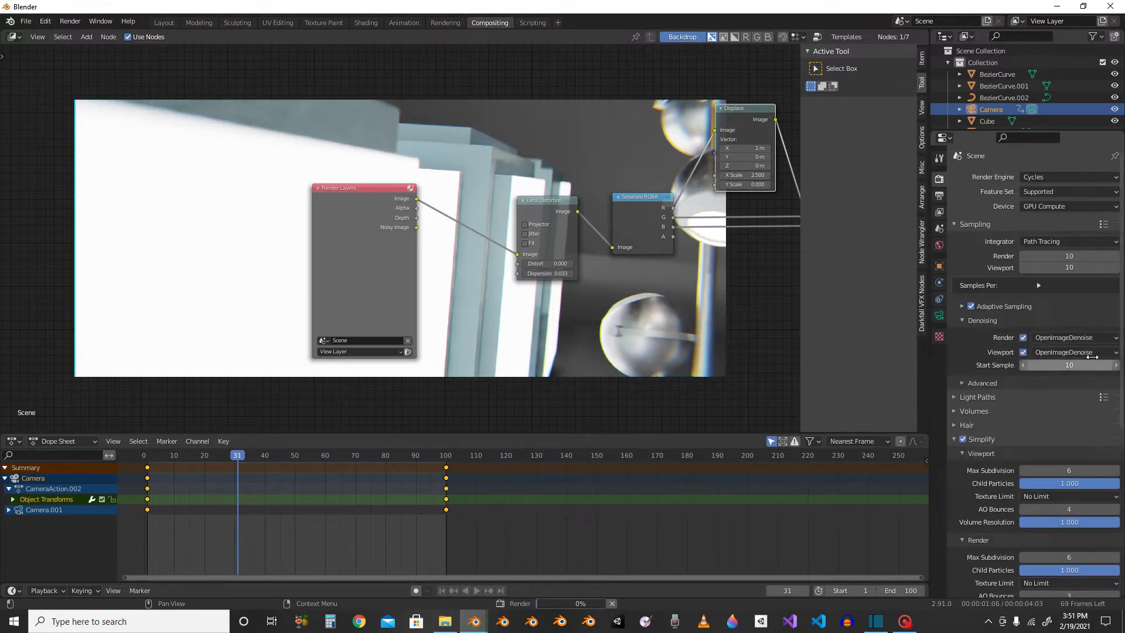
left_click(1082, 340)
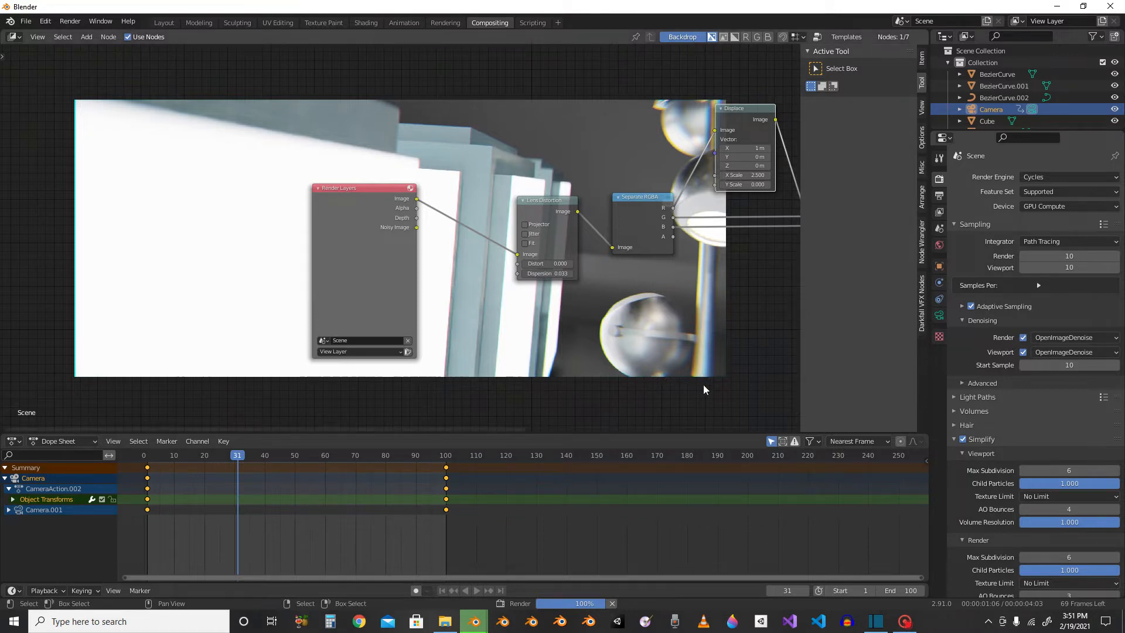
Step: Bring up the separate render window and check the progress of the animation render
left_click(476, 625)
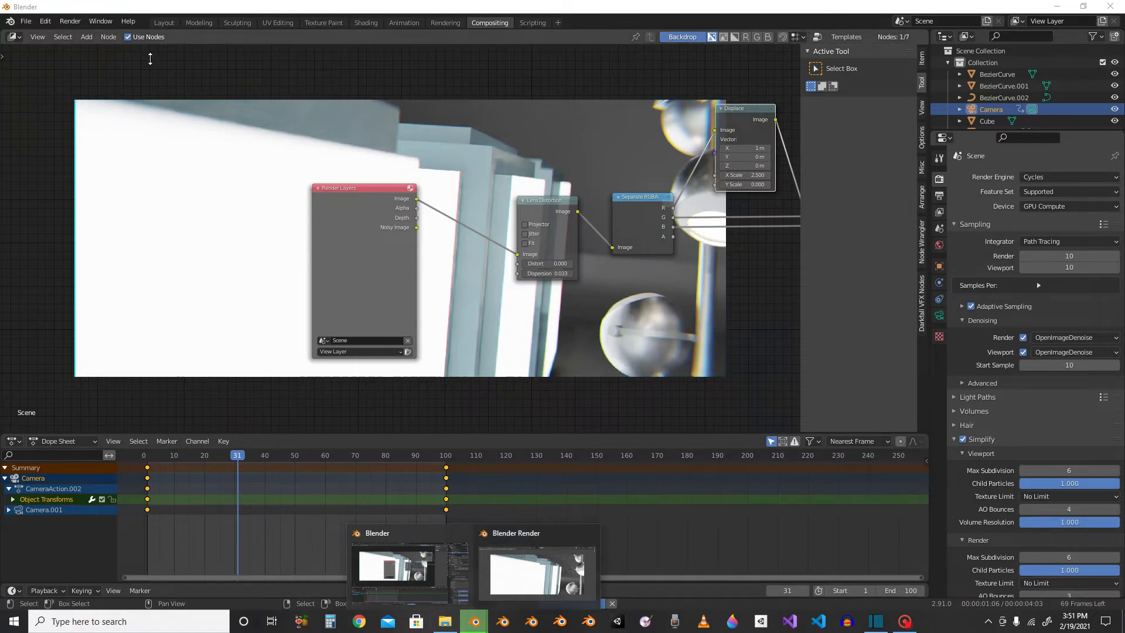
left_click(536, 568)
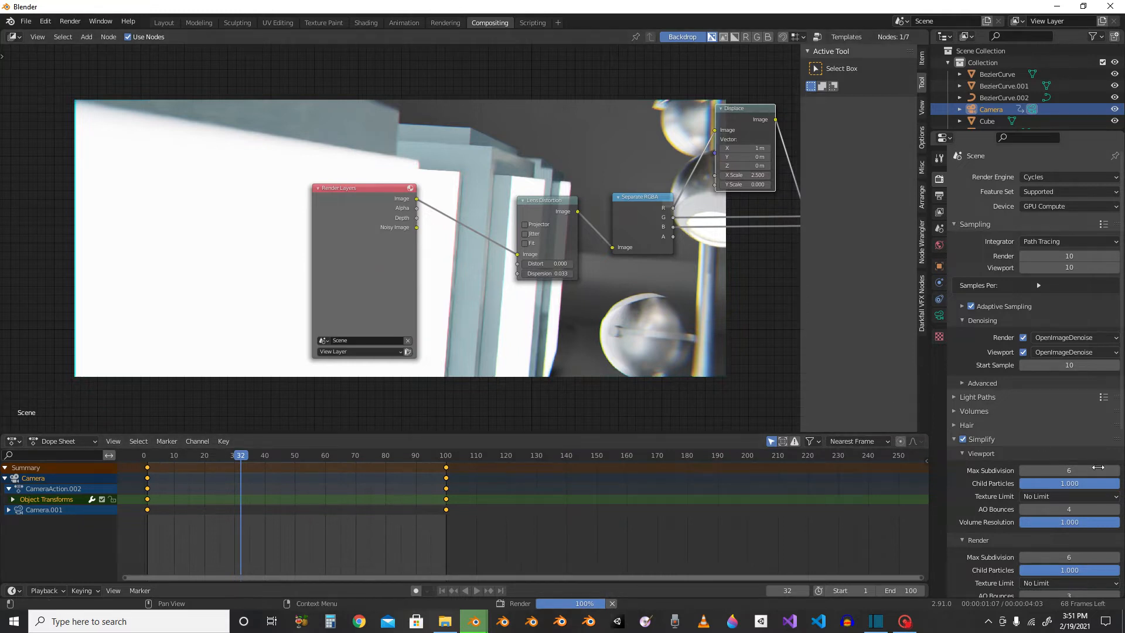
Step: Collapse the Denoising settings and expand Adaptive Sampling to review its noise threshold and minimum samples
left_click(993, 321)
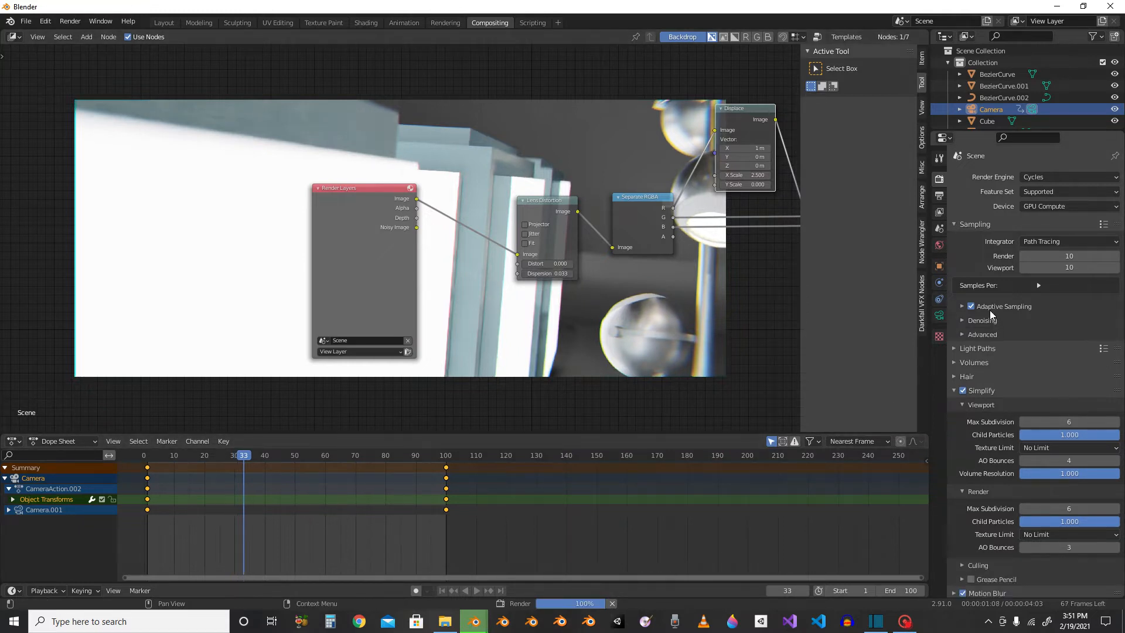
left_click(989, 309)
middle_click_drag(651, 363, 35, 371)
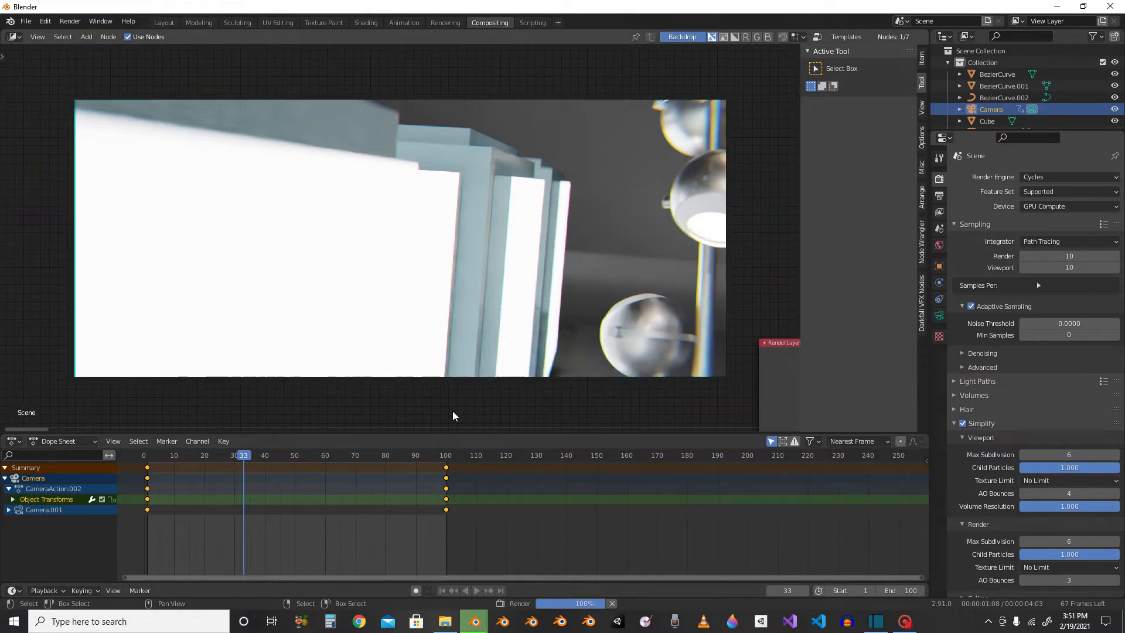
middle_click_drag(535, 294, 522, 334)
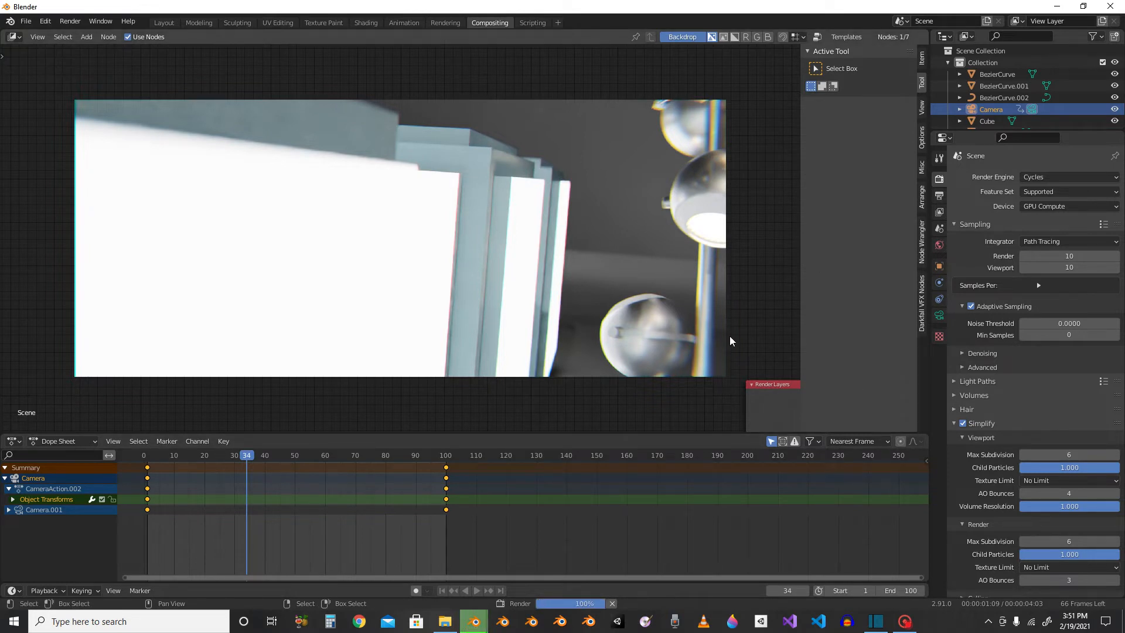
Step: Collapse Adaptive Sampling, expand the Advanced sampling settings, and bring the compositing nodes back into view
left_click(994, 311)
left_click(993, 334)
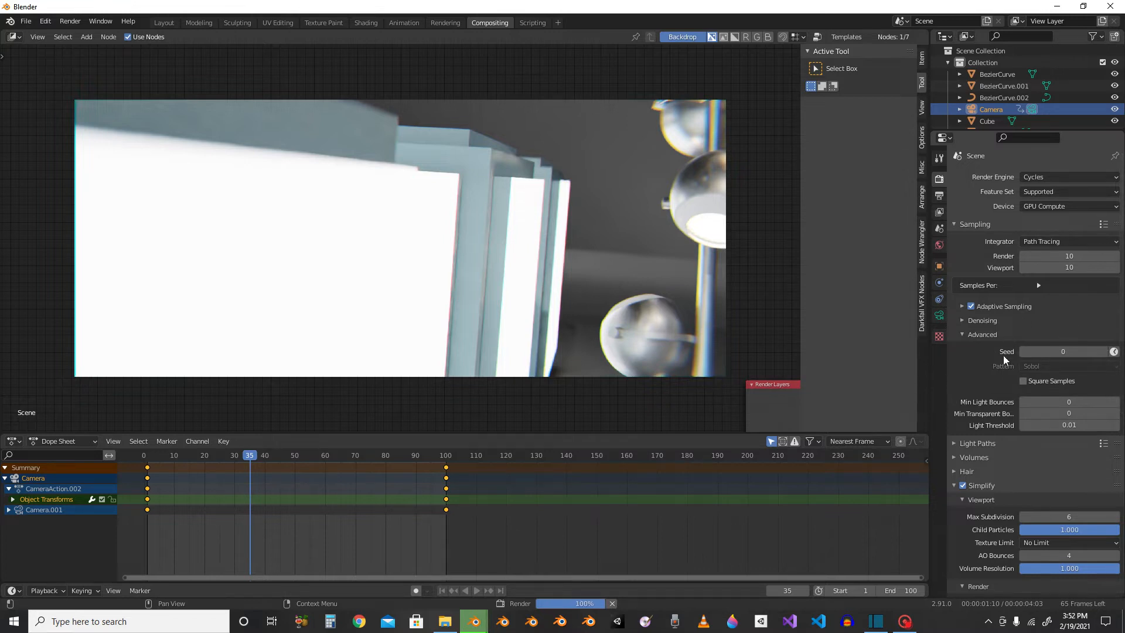
middle_click_drag(650, 287, 302, 370)
middle_click_drag(657, 75, 337, 257)
middle_click_drag(426, 334, 551, 287)
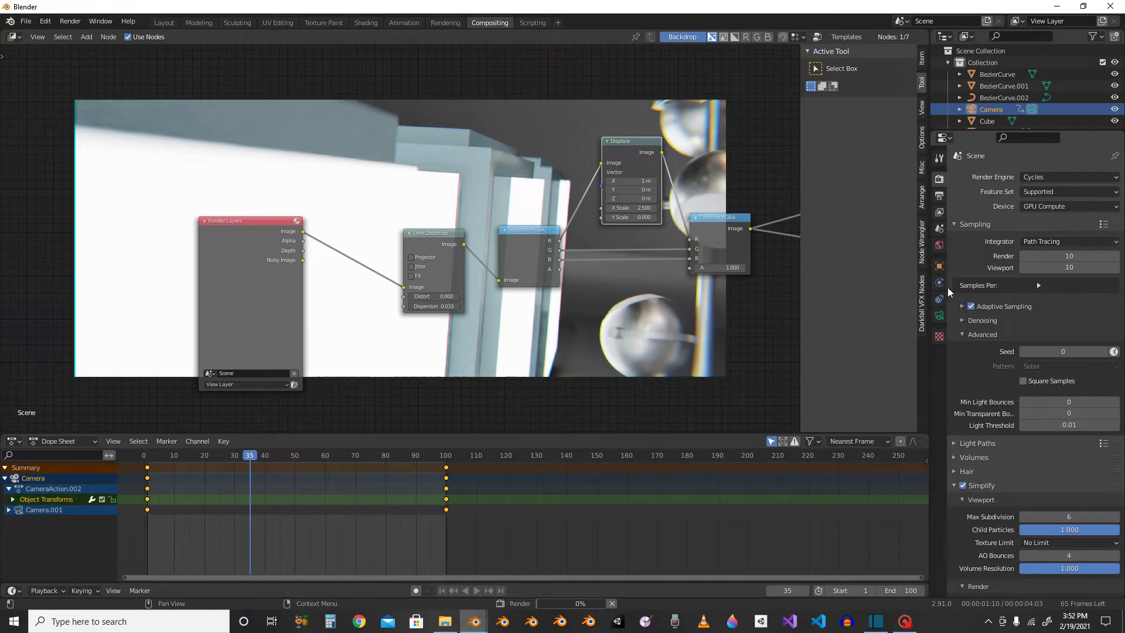
Step: View the integrator choices under Sampling and expand the Motion Blur settings for review
left_click(1070, 241)
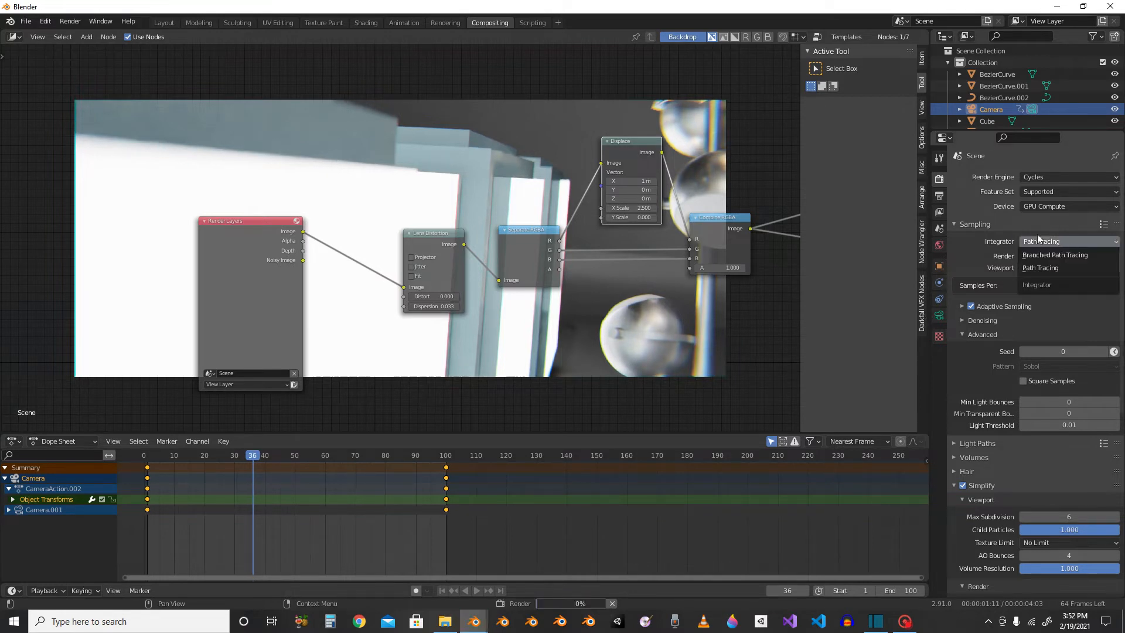
scroll(1021, 496, "down", 8)
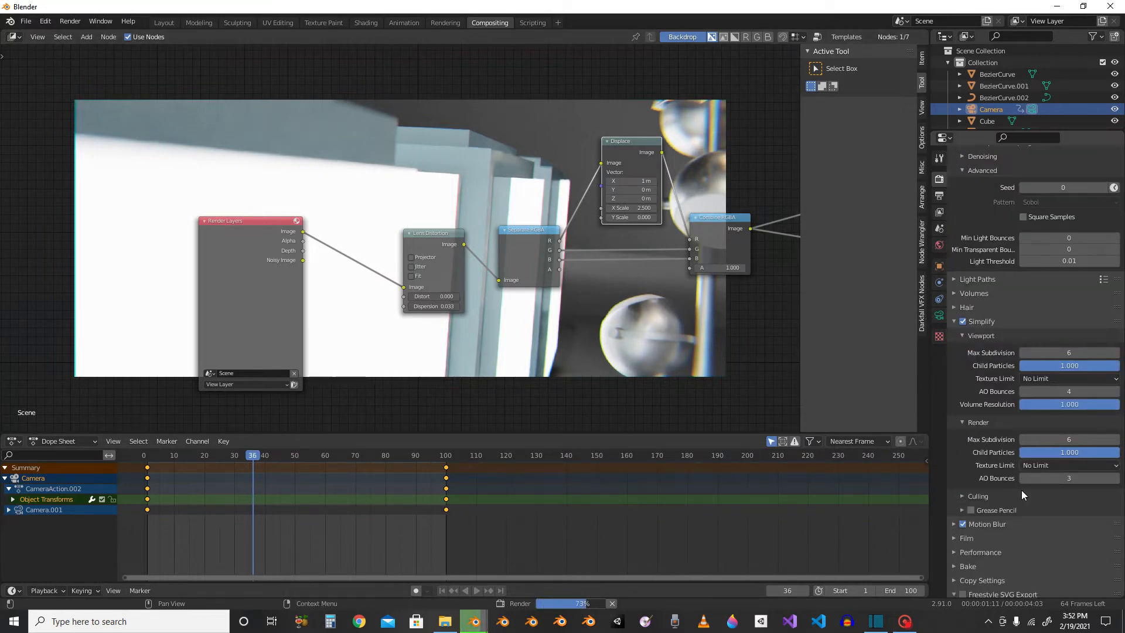
scroll(1001, 497, "down", 5)
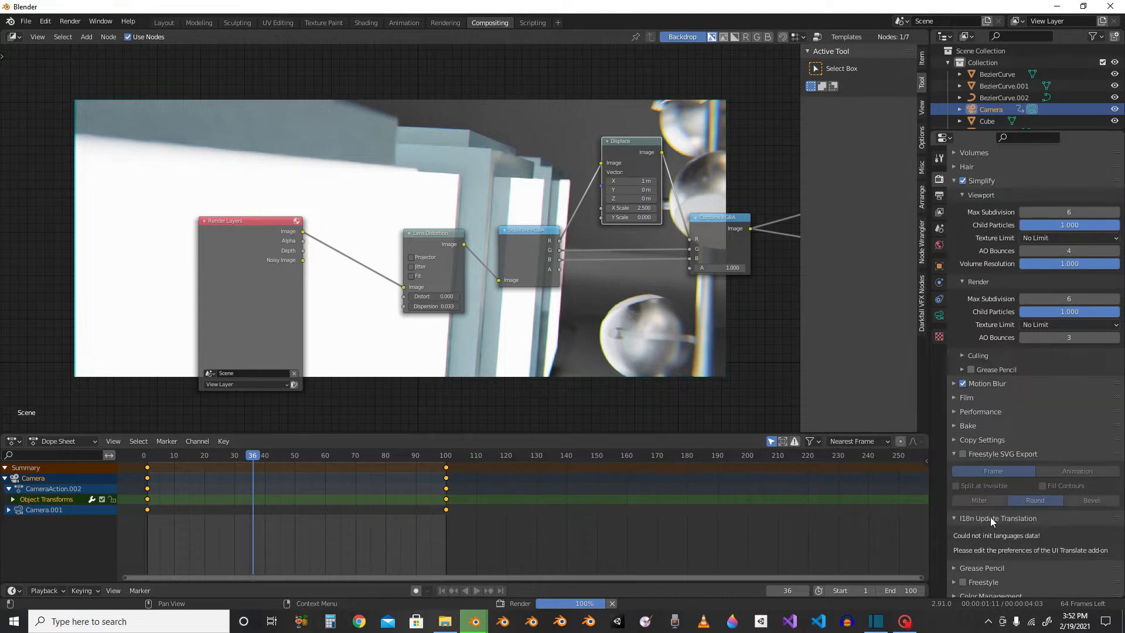
left_click(985, 383)
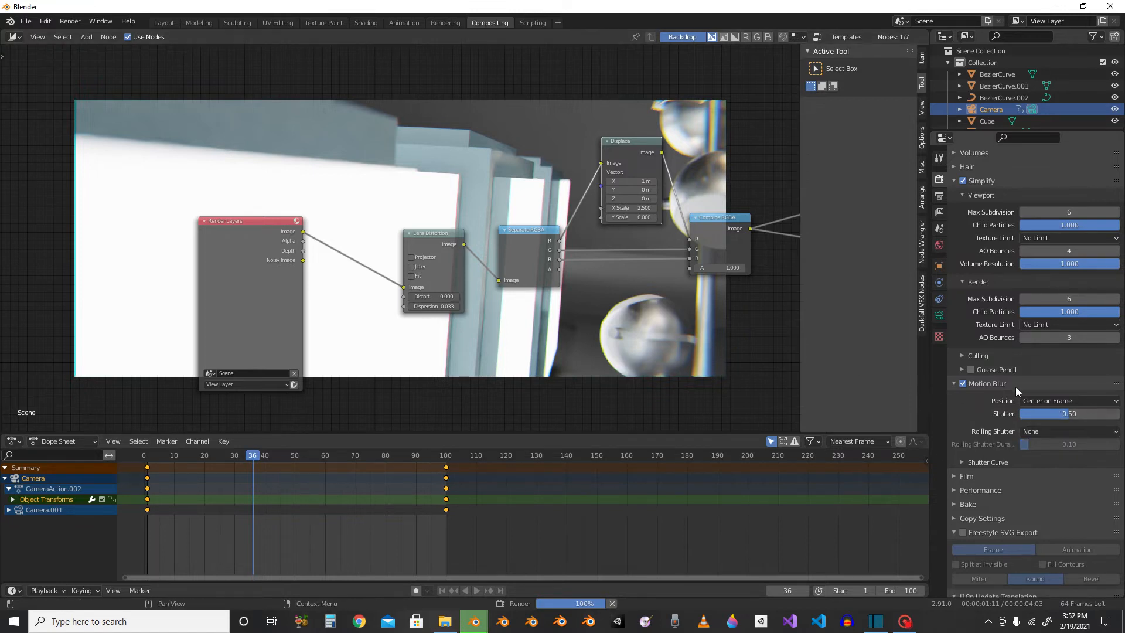
Step: Review the output properties, including the file format choices and the expanded Encoding settings for FFmpeg video
left_click(939, 195)
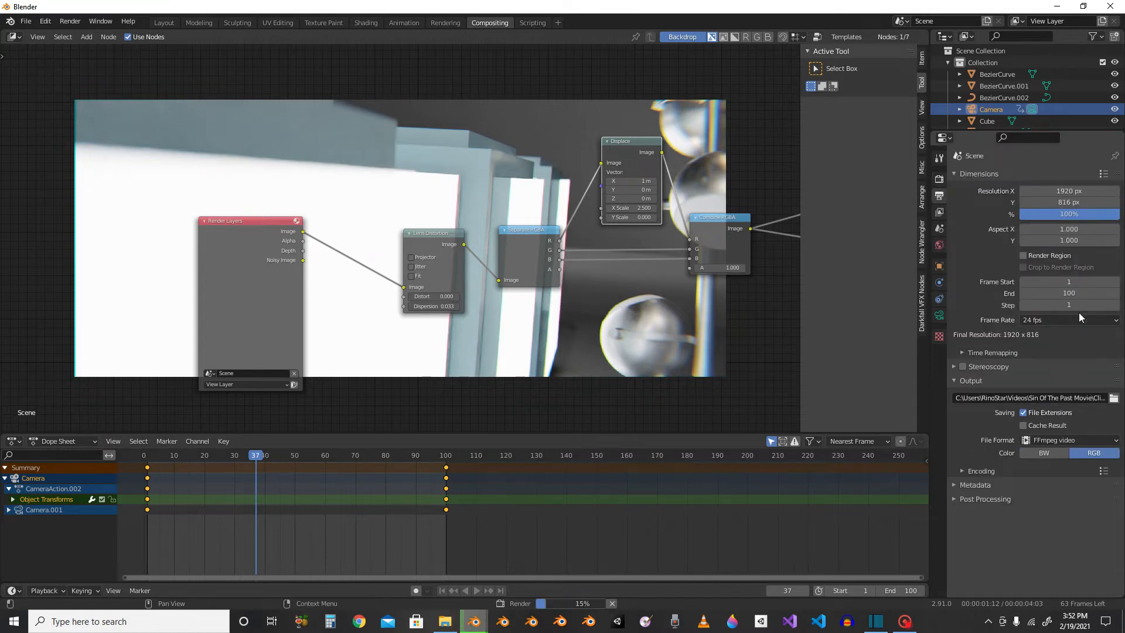
left_click(1039, 439)
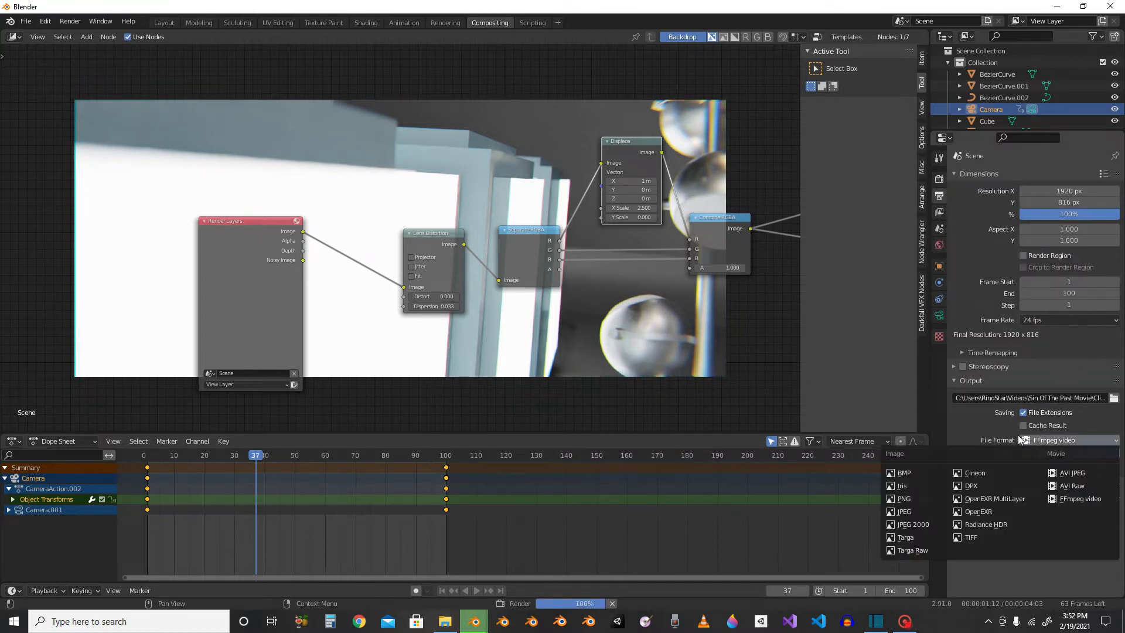
left_click(1001, 434)
left_click(1025, 439)
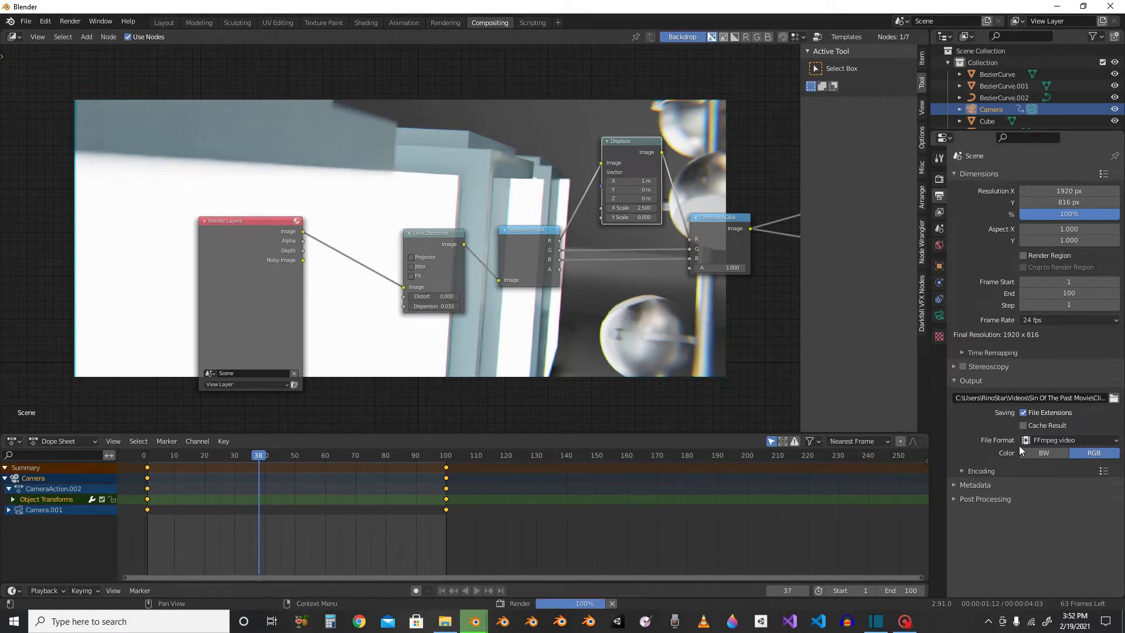
left_click(1043, 440)
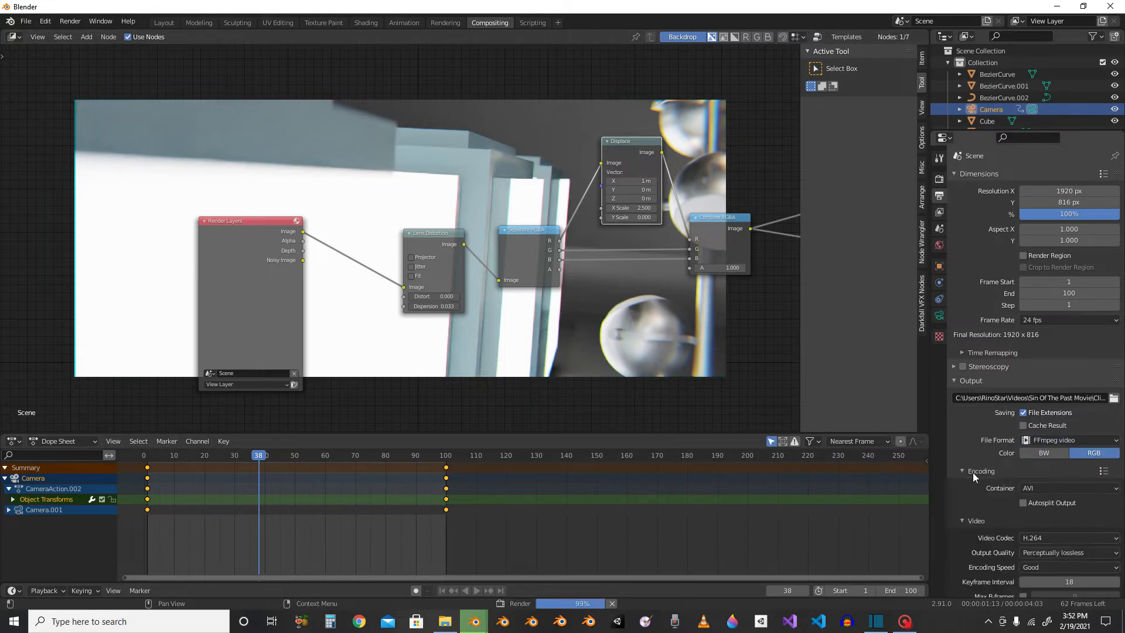
scroll(972, 472, "down", 3)
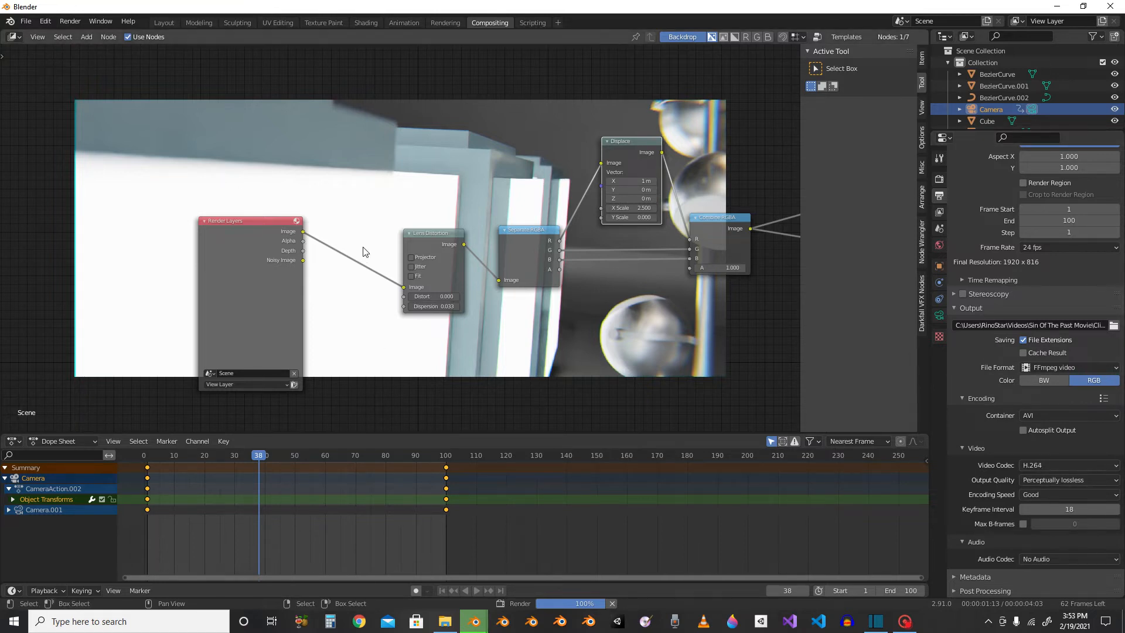
Step: Switch to the Layout workspace, inspect the cubes, lamp and sofa from outside, and return to the camera view
left_click(160, 25)
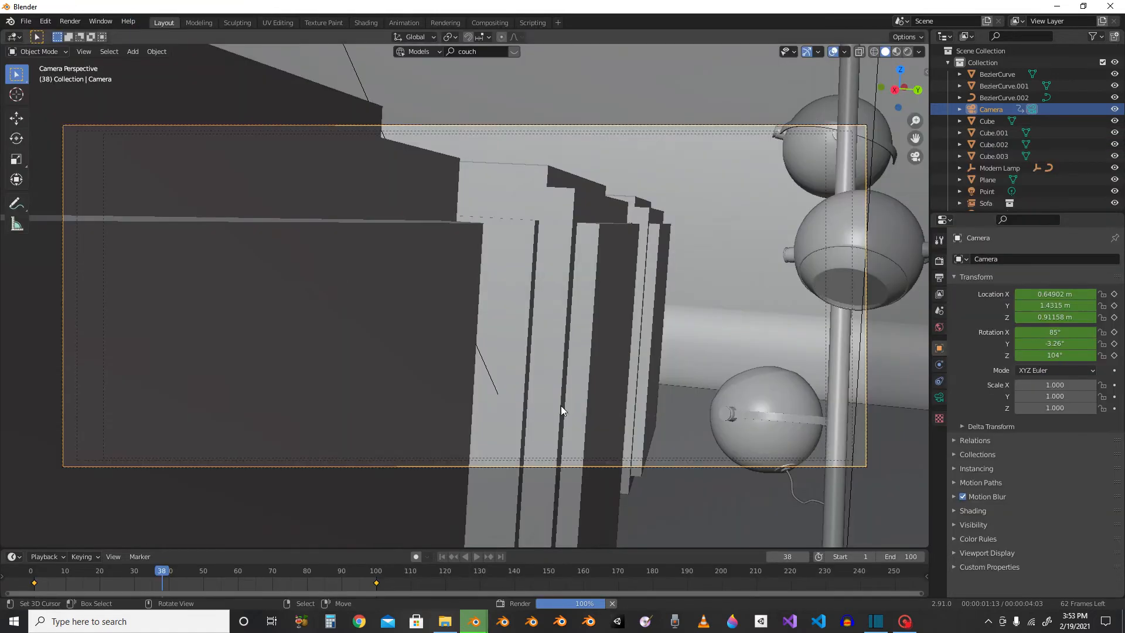
scroll(587, 425, "down", 5)
middle_click_drag(560, 405, 496, 375)
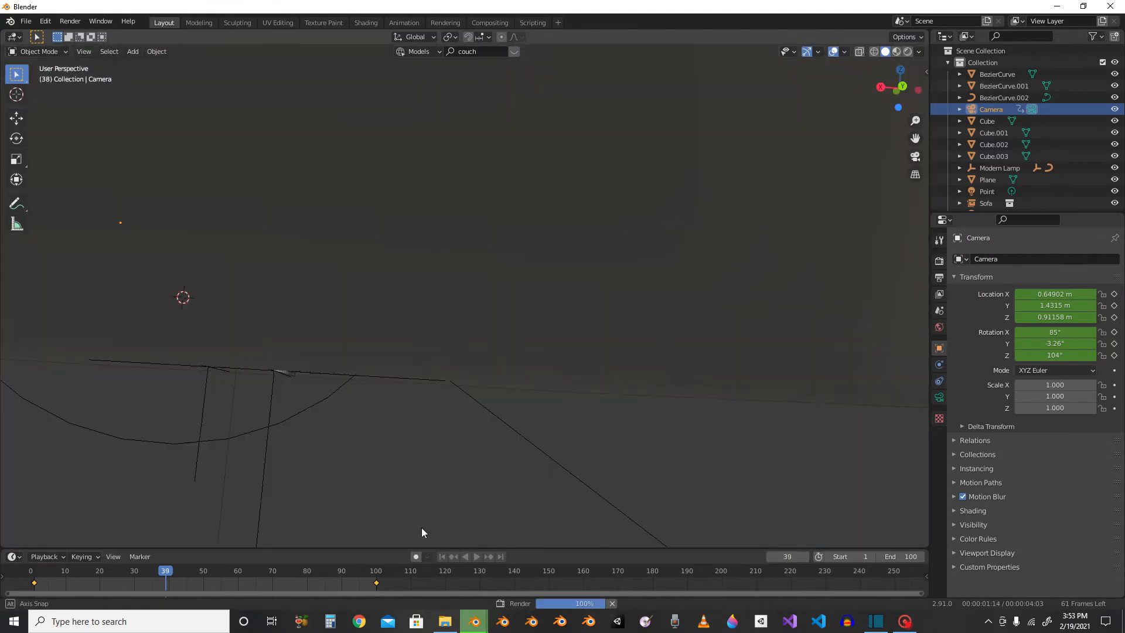
middle_click_drag(422, 531, 557, 313)
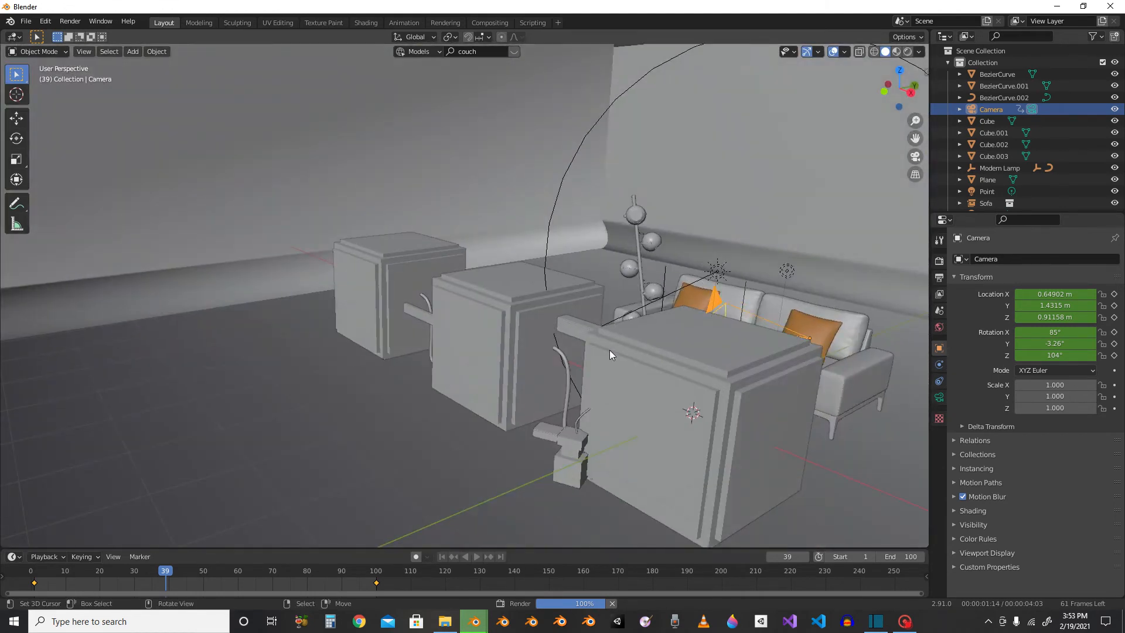
key("KP_0")
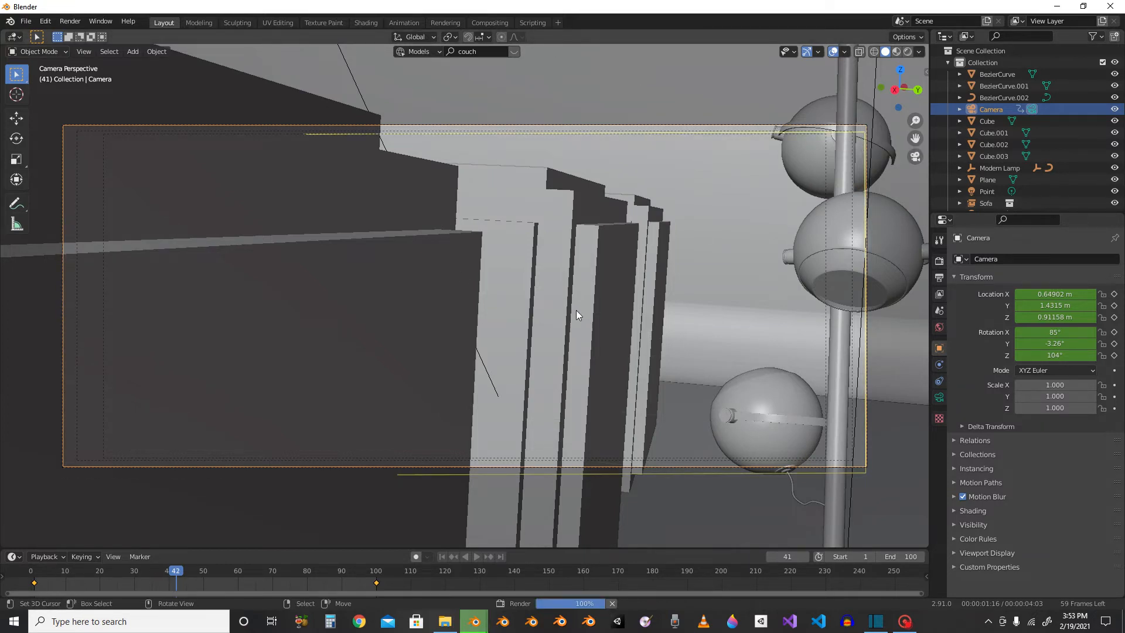
Step: Examine the scene layout and curve paths around the camera from above and the front, ending in camera view
middle_click_drag(659, 331, 669, 357)
scroll(642, 328, "down", 4)
scroll(638, 330, "up", 9)
scroll(773, 341, "down", 4)
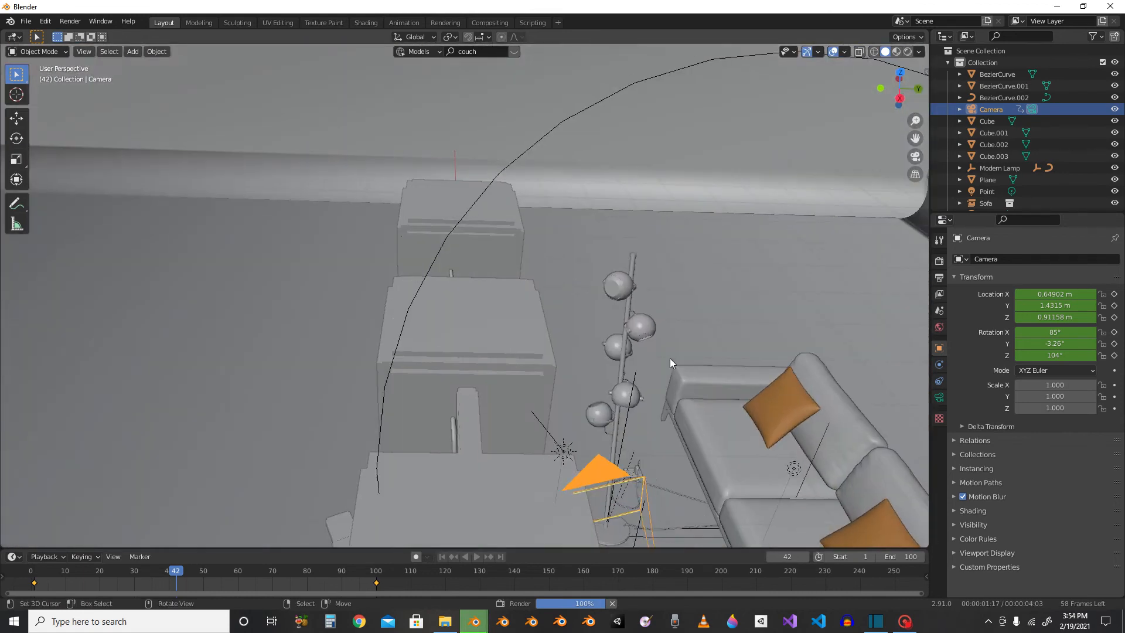
scroll(669, 363, "down", 3)
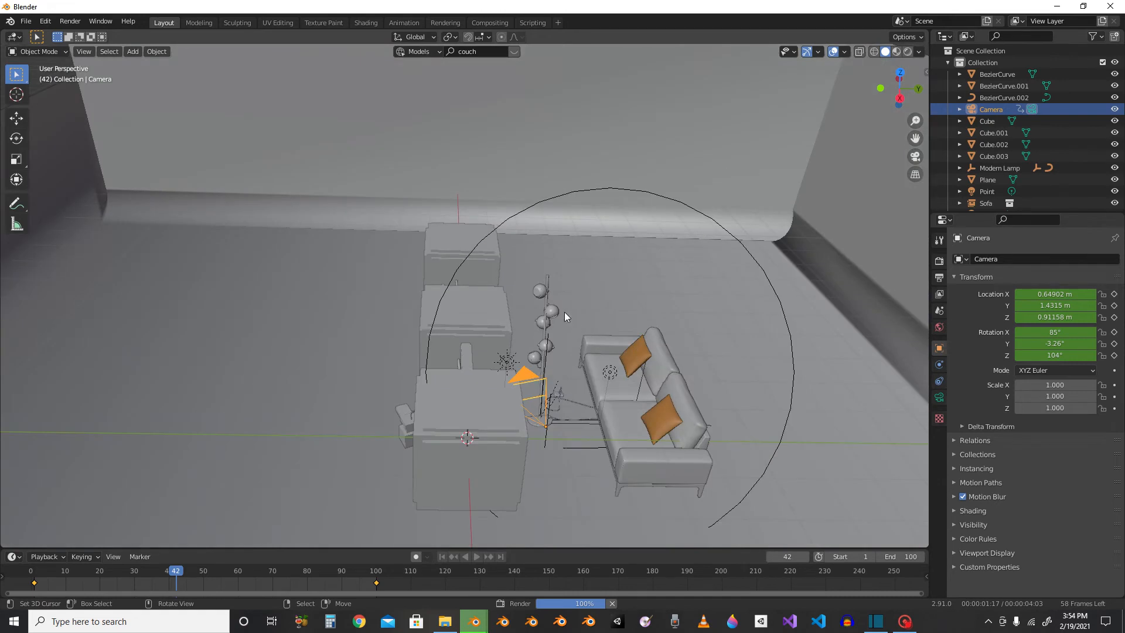
key("shift+a")
mouse_move(563, 326)
middle_click_drag(364, 422, 555, 363)
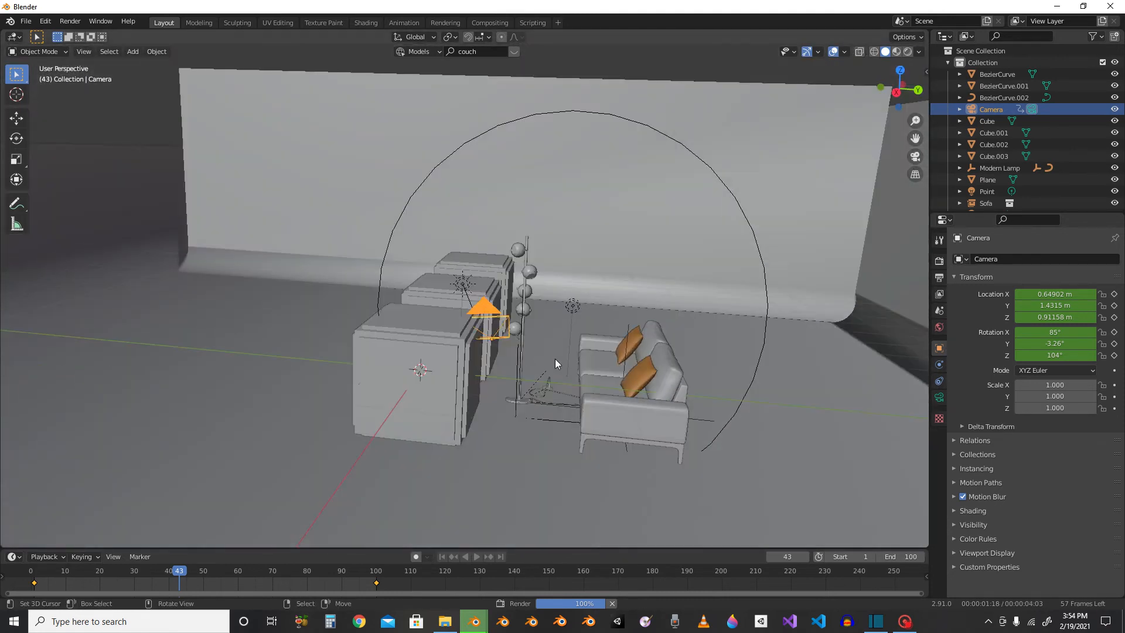
key("KP_0")
left_click(904, 621)
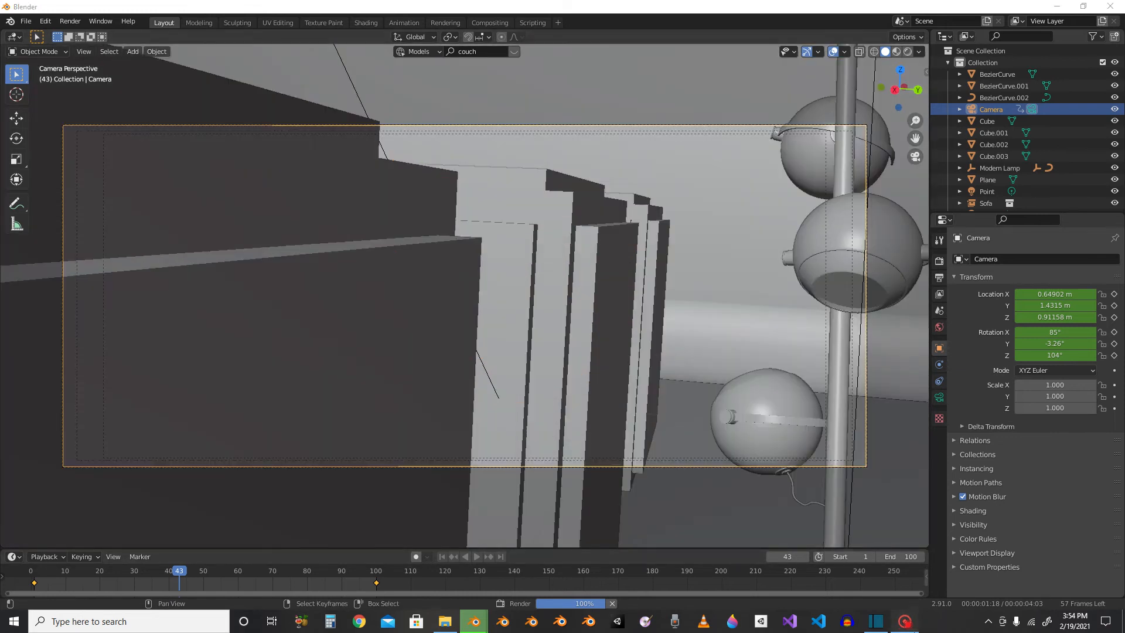
left_click(237, 43)
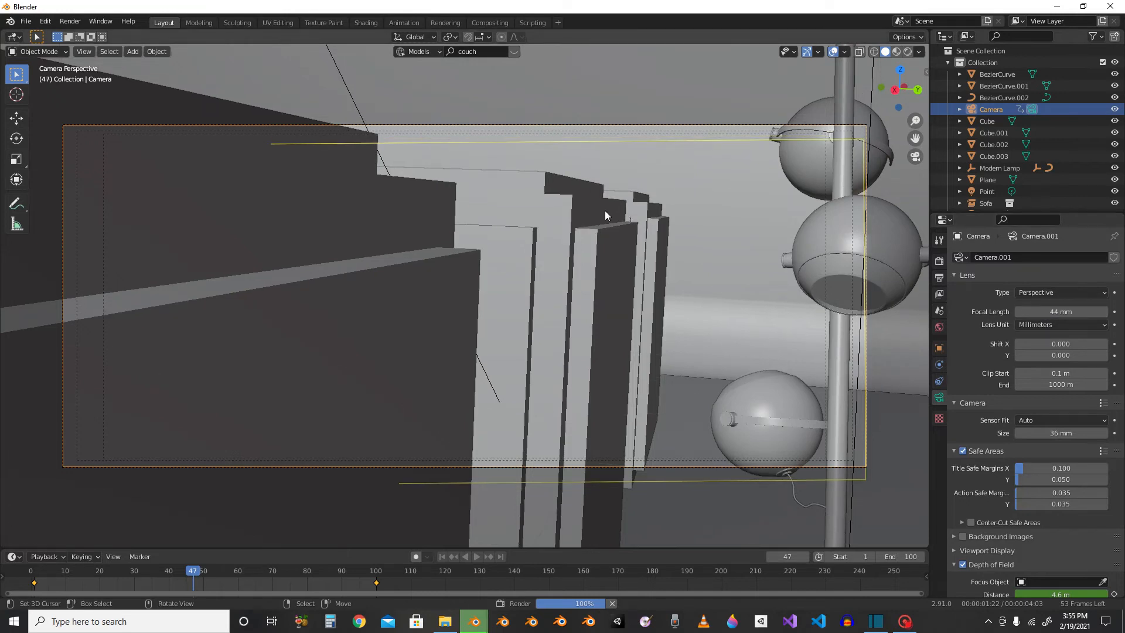
Step: Inspect the whole room and the camera's placement beside the cubes and lamp from several angles
middle_click_drag(731, 148, 767, 264)
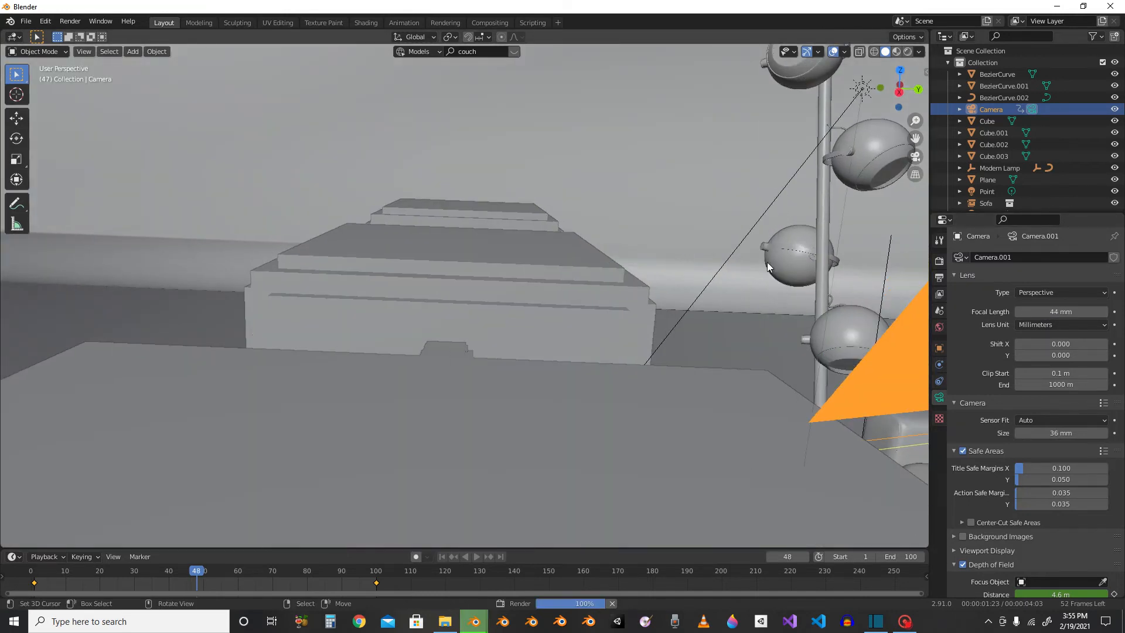
scroll(676, 276, "down", 14)
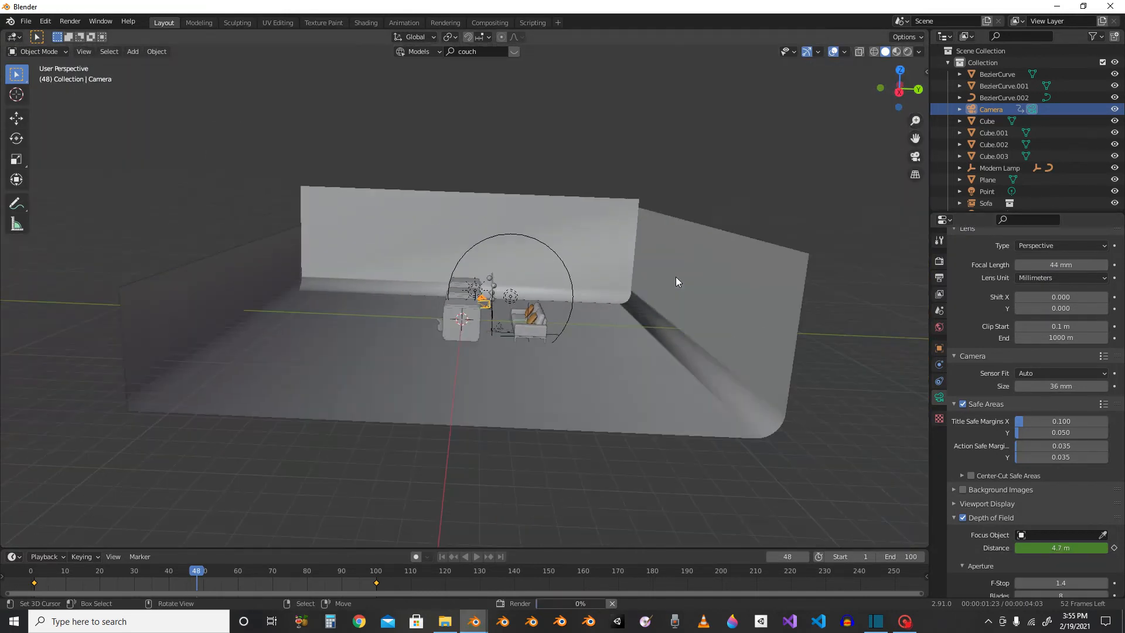
scroll(675, 277, "up", 10)
scroll(676, 276, "up", 4)
middle_click_drag(676, 276, 662, 269)
scroll(1009, 321, "up", 3)
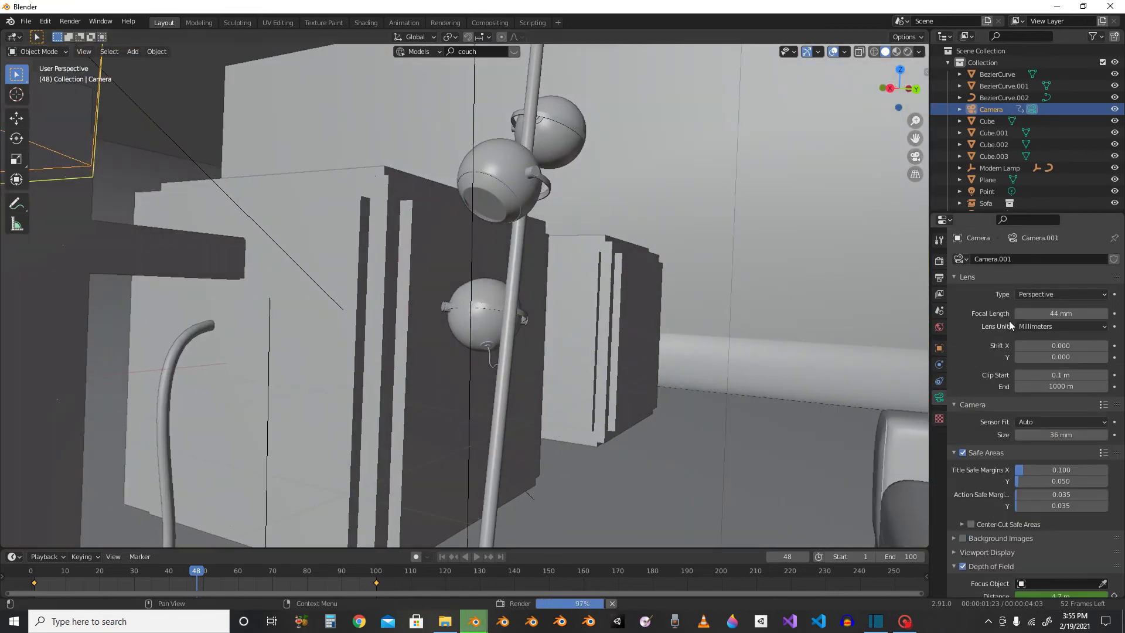
scroll(554, 279, "down", 6)
middle_click_drag(554, 279, 723, 250)
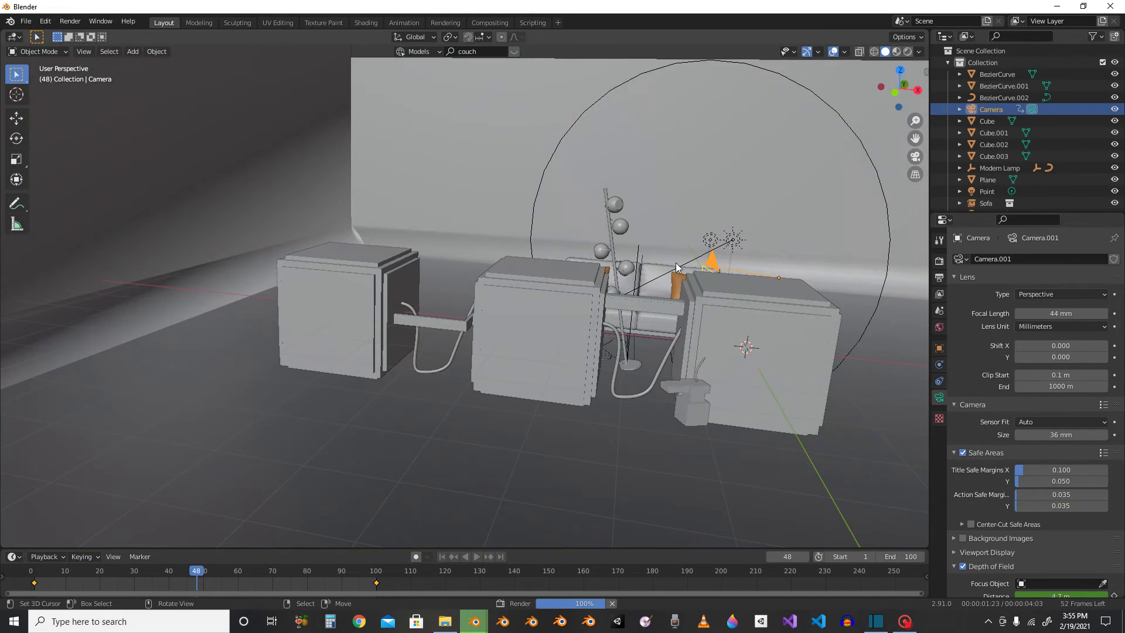
Step: Return to the camera view and review the camera's focal length in its lens settings
key("KP_0")
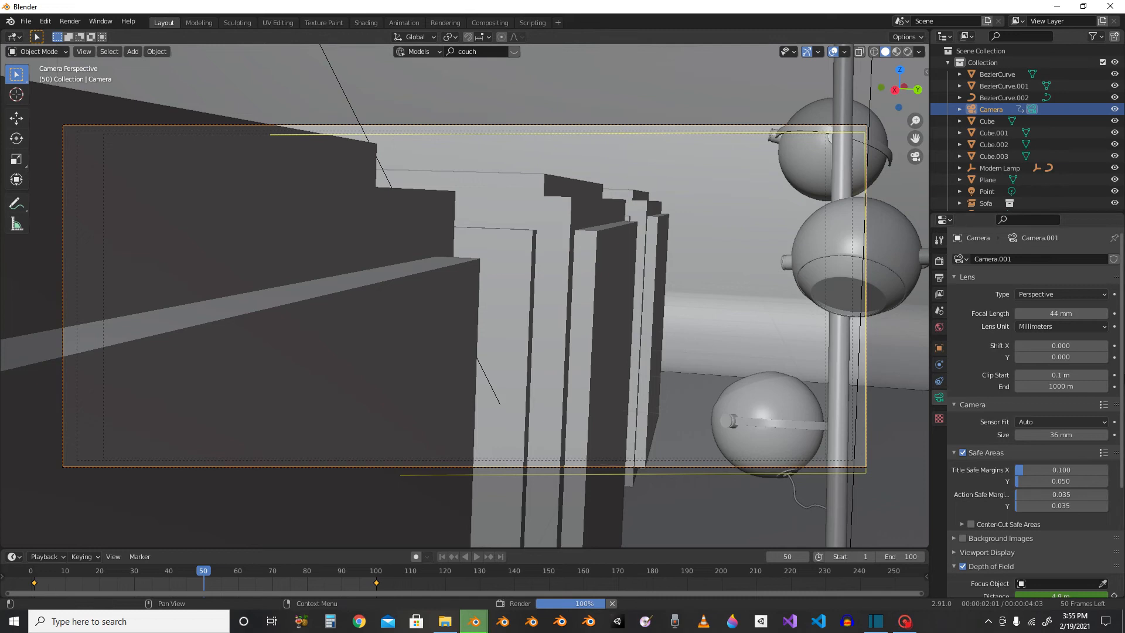
scroll(1021, 342, "down", 2)
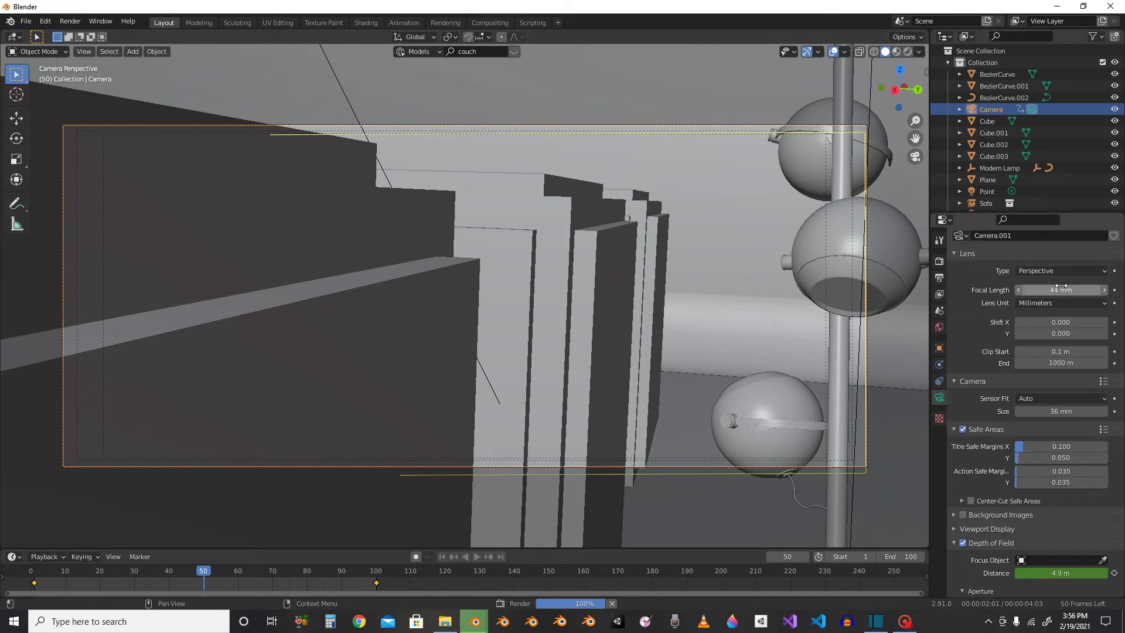
key("Right")
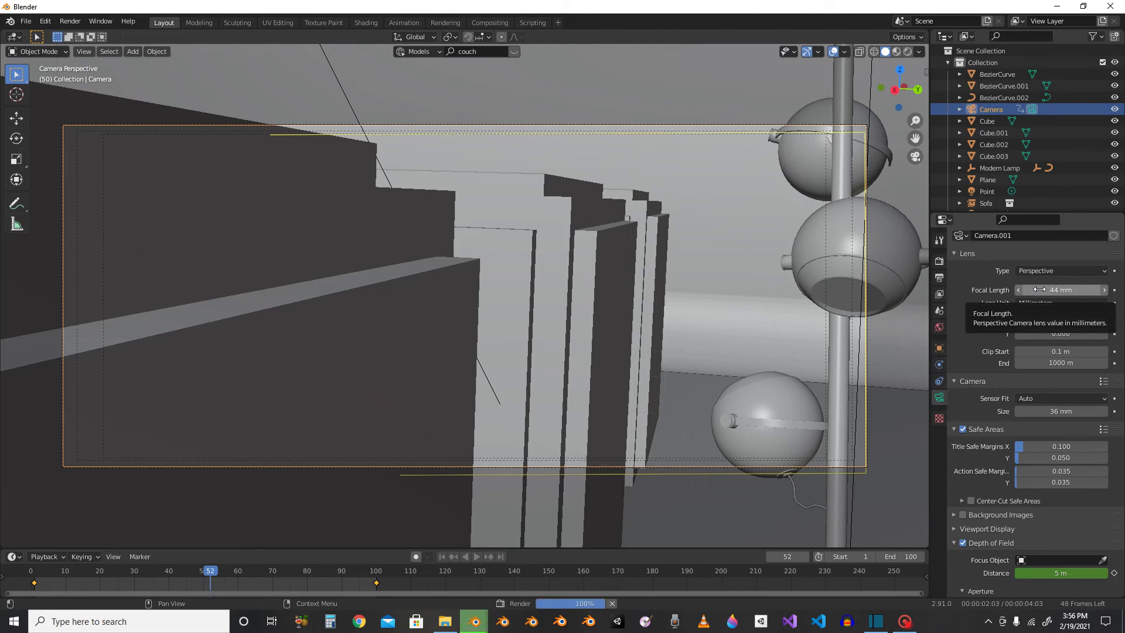
Step: Minimize Blender, check the rendered clips in the Clips folder, and bring Blender's render and main windows back
left_click(1054, 7)
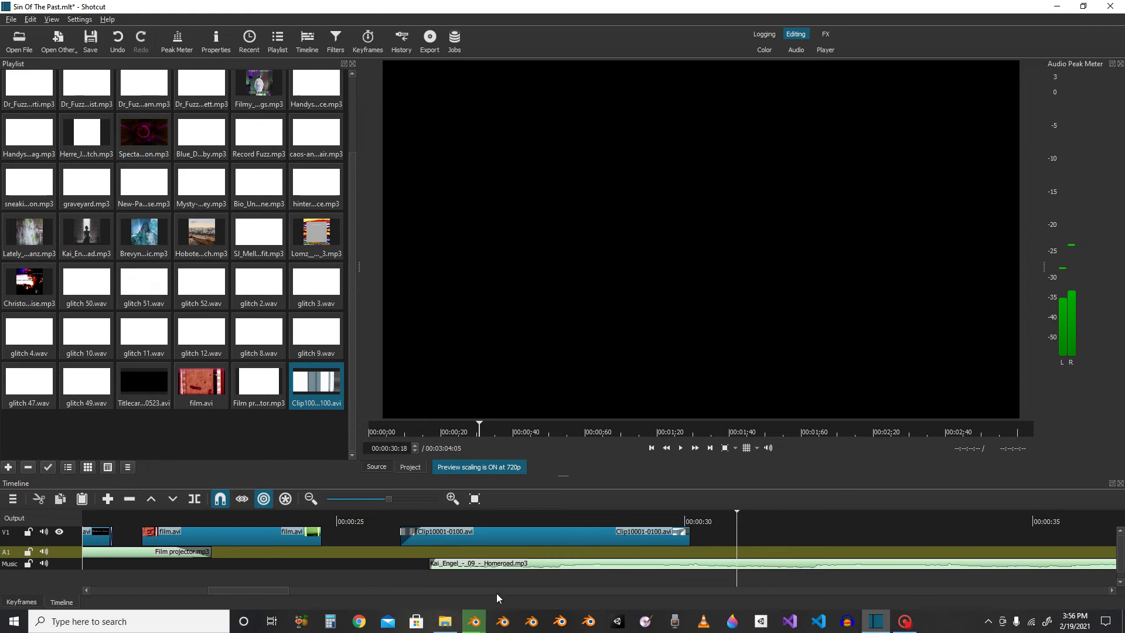
left_click(446, 621)
mouse_move(474, 621)
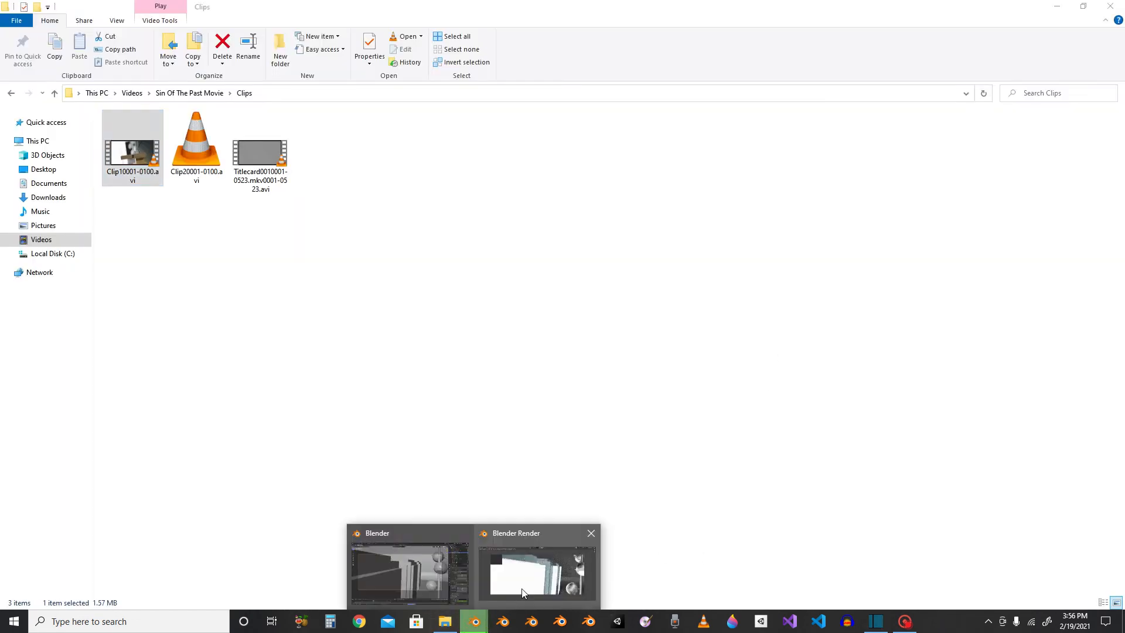
left_click(529, 566)
left_click(422, 572)
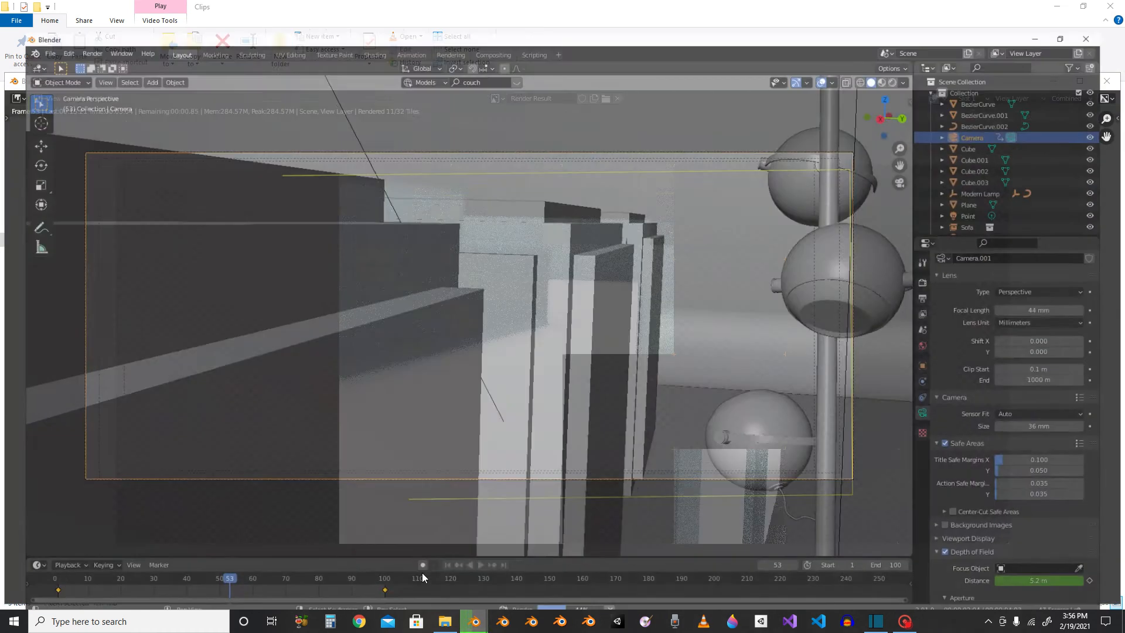
Step: Review the camera's depth of field and aperture settings, and briefly check the File Explorer window
scroll(1006, 483, "down", 2)
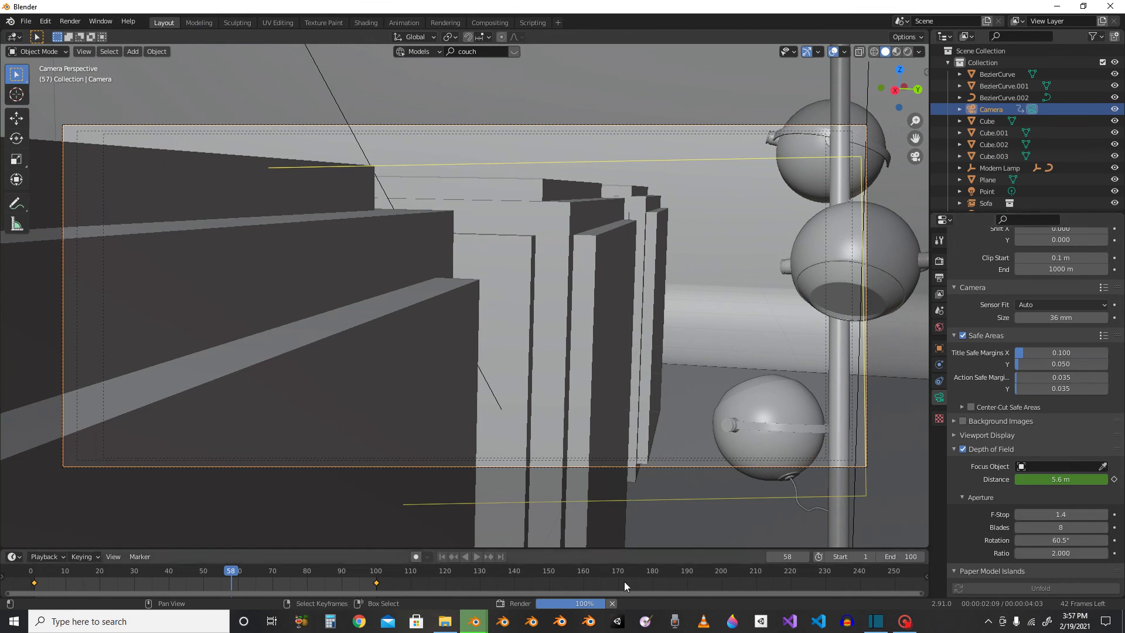
left_click(445, 622)
left_click(444, 622)
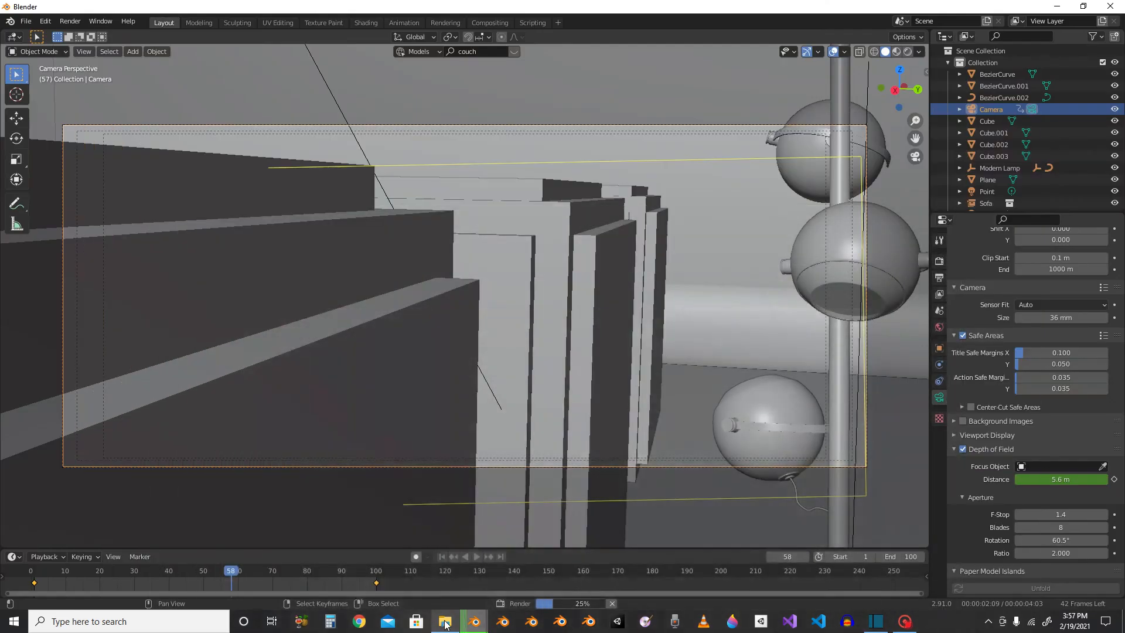
left_click(444, 622)
left_click(445, 622)
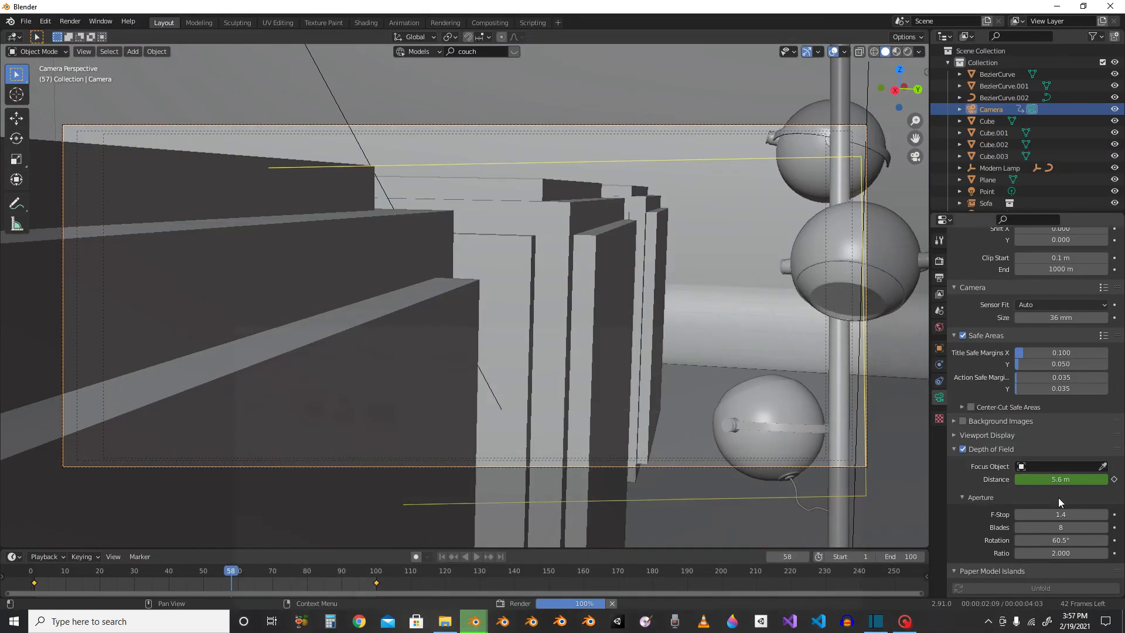
Step: Go over the camera's lens and depth of field settings again and display the camera's object transform properties
scroll(1094, 363, "up", 3)
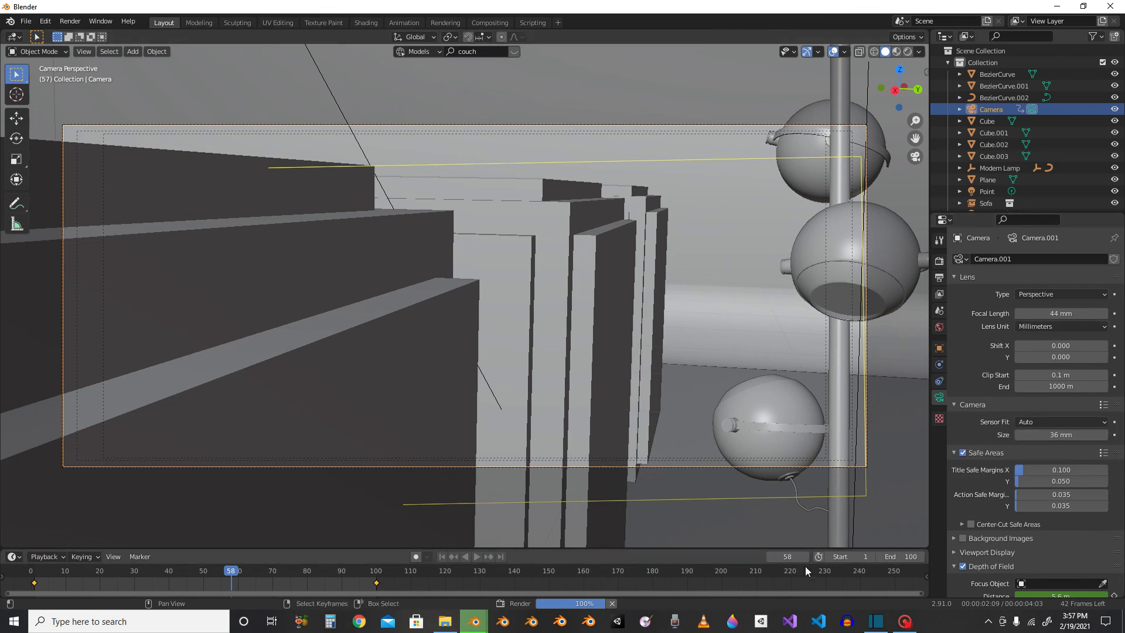
scroll(1007, 525, "down", 5)
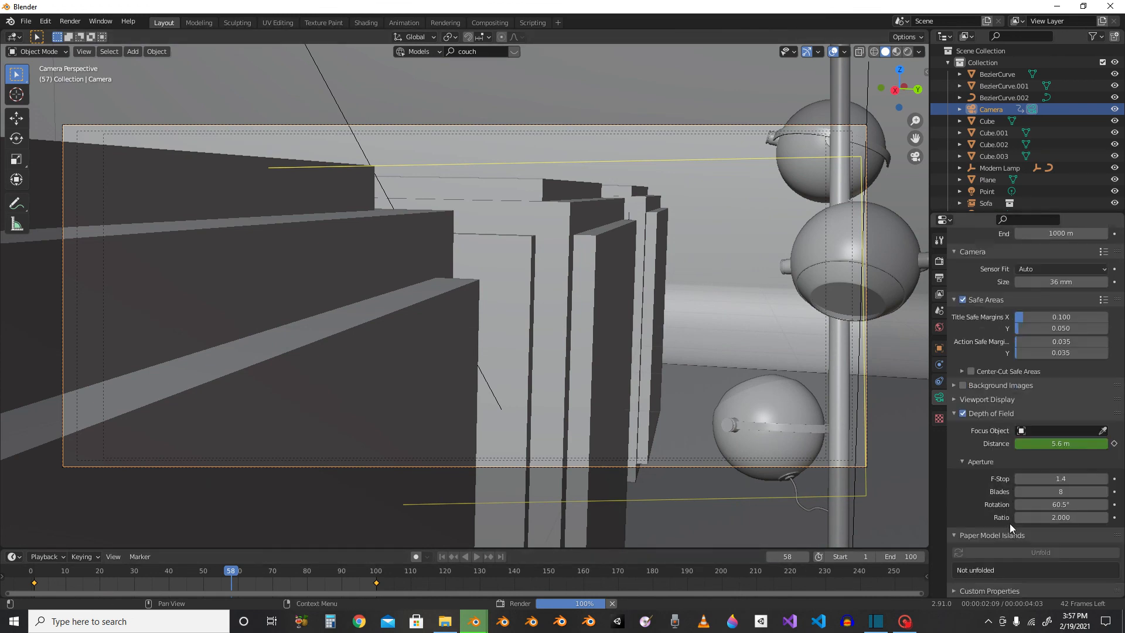
left_click(938, 364)
left_click(939, 347)
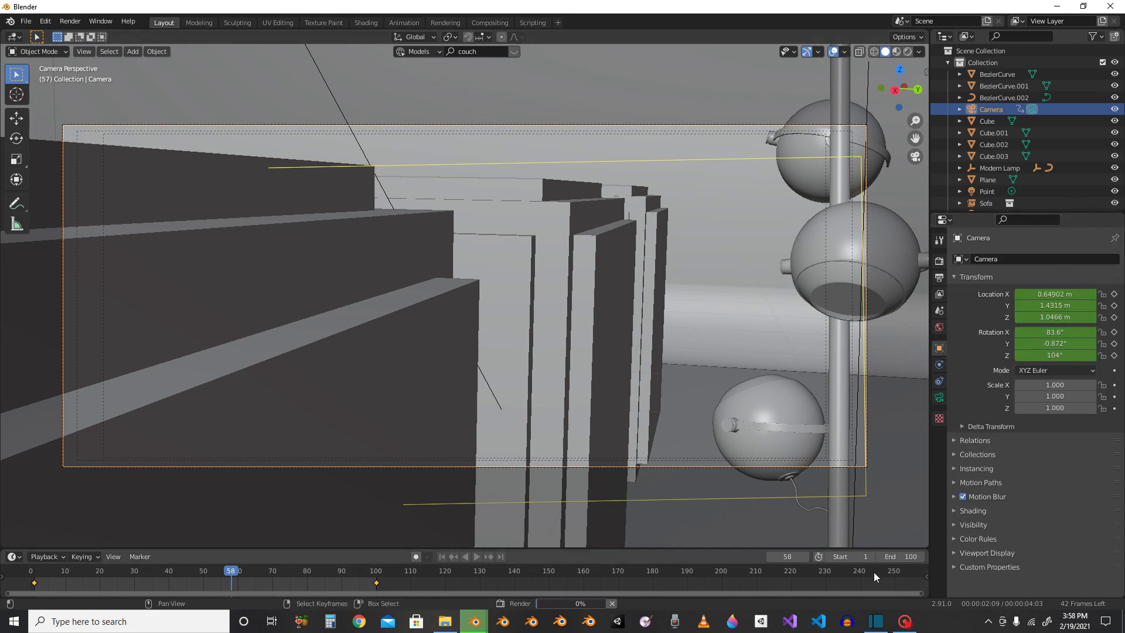
key("Right")
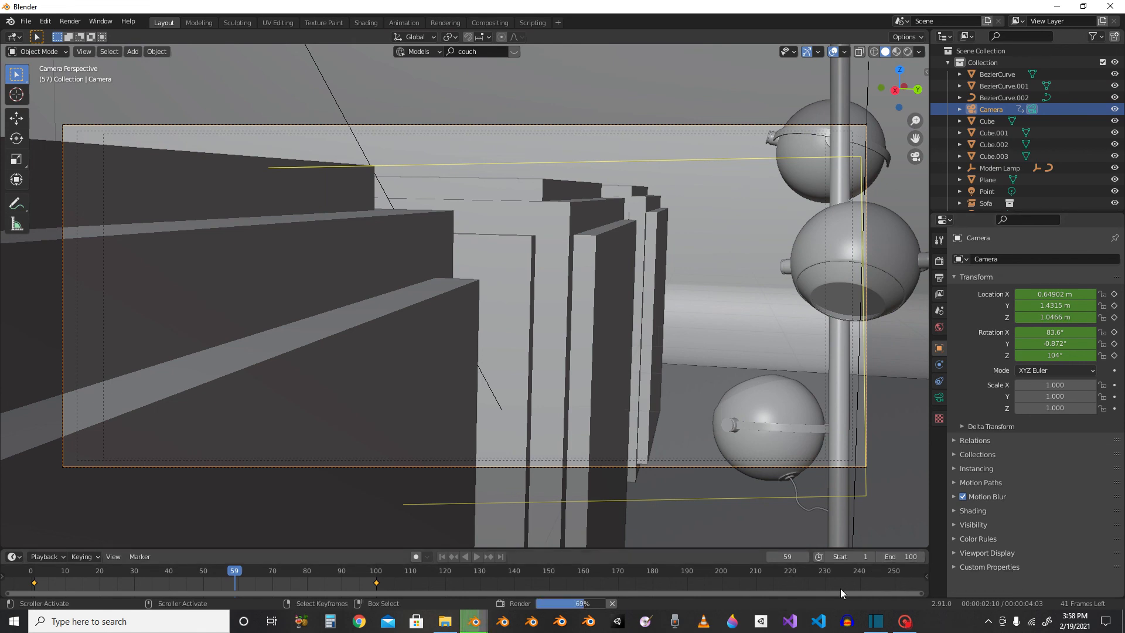
left_click(905, 621)
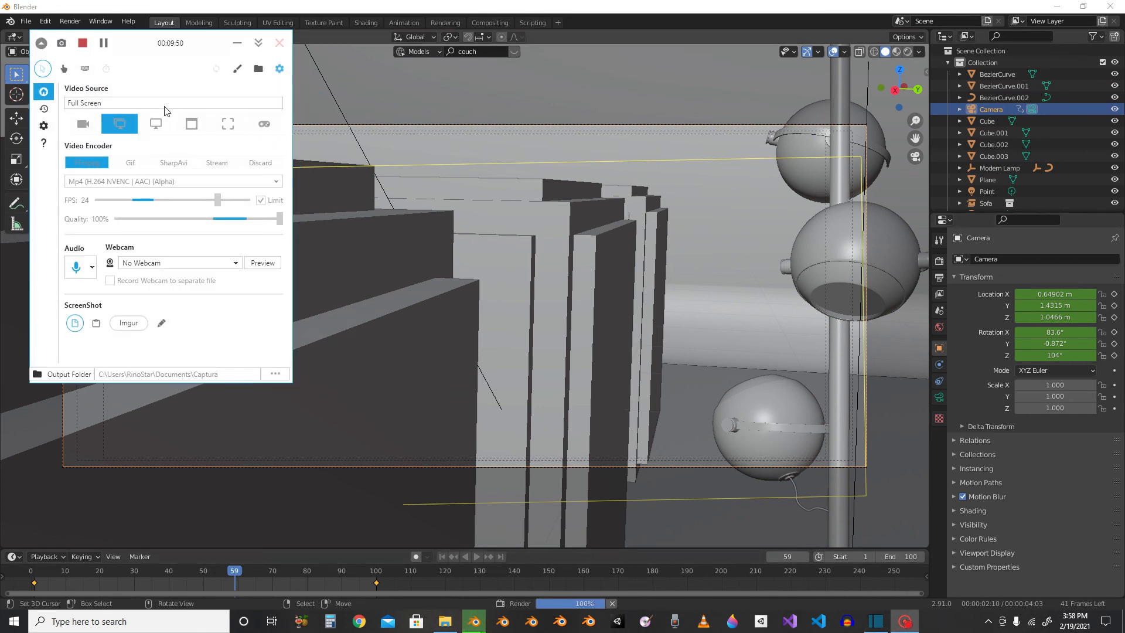